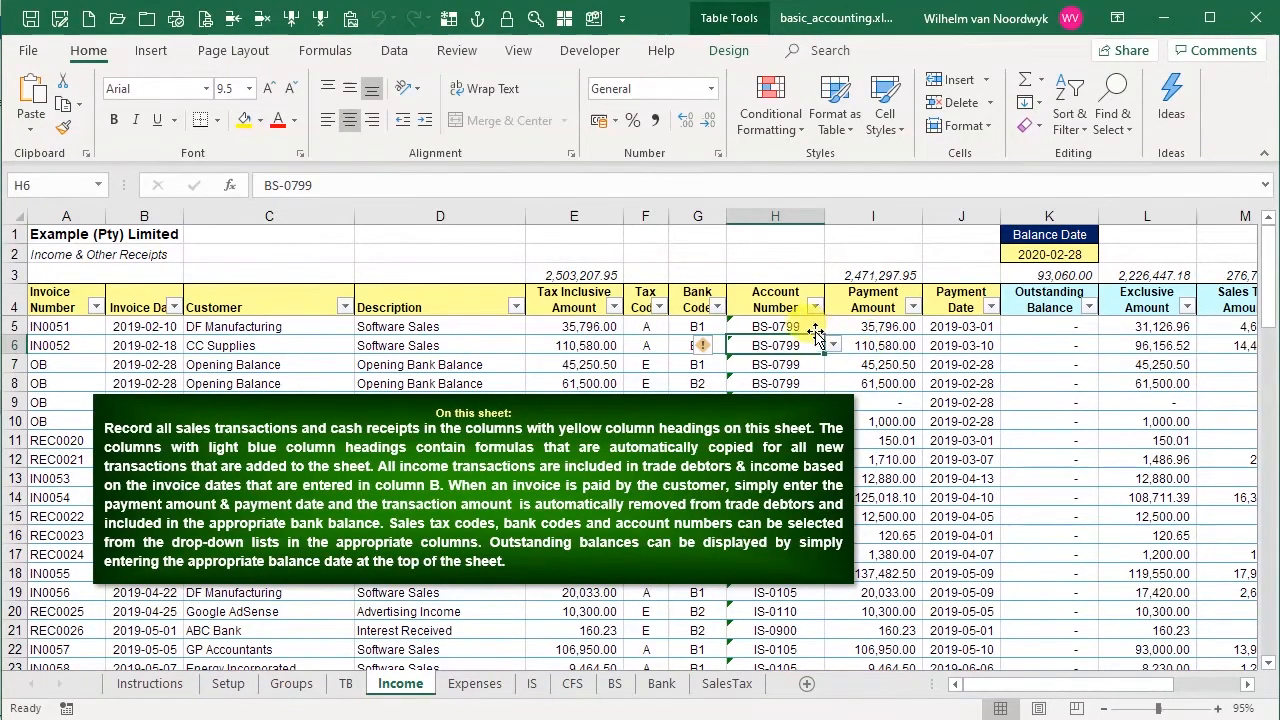
Inspect the data validation source of the Income sheet's Account Number column and the account list on the TB sheet
click(796, 328)
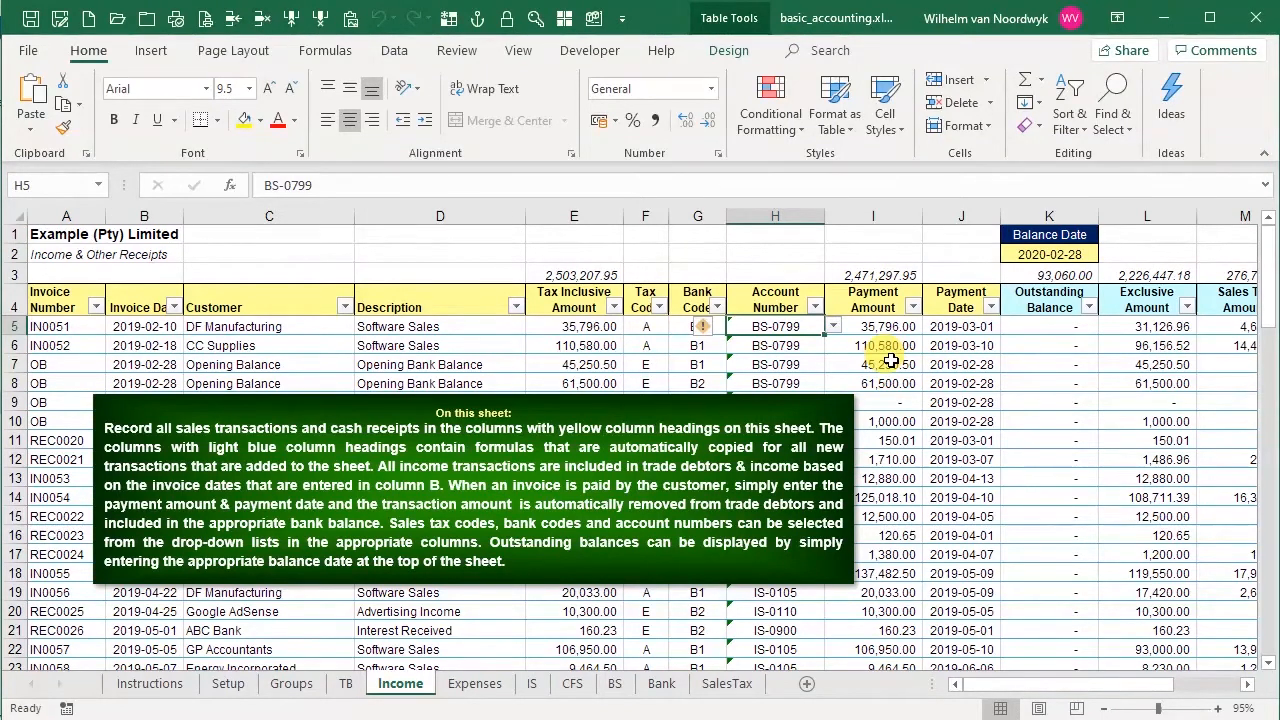
key(End)
key(shift+Down)
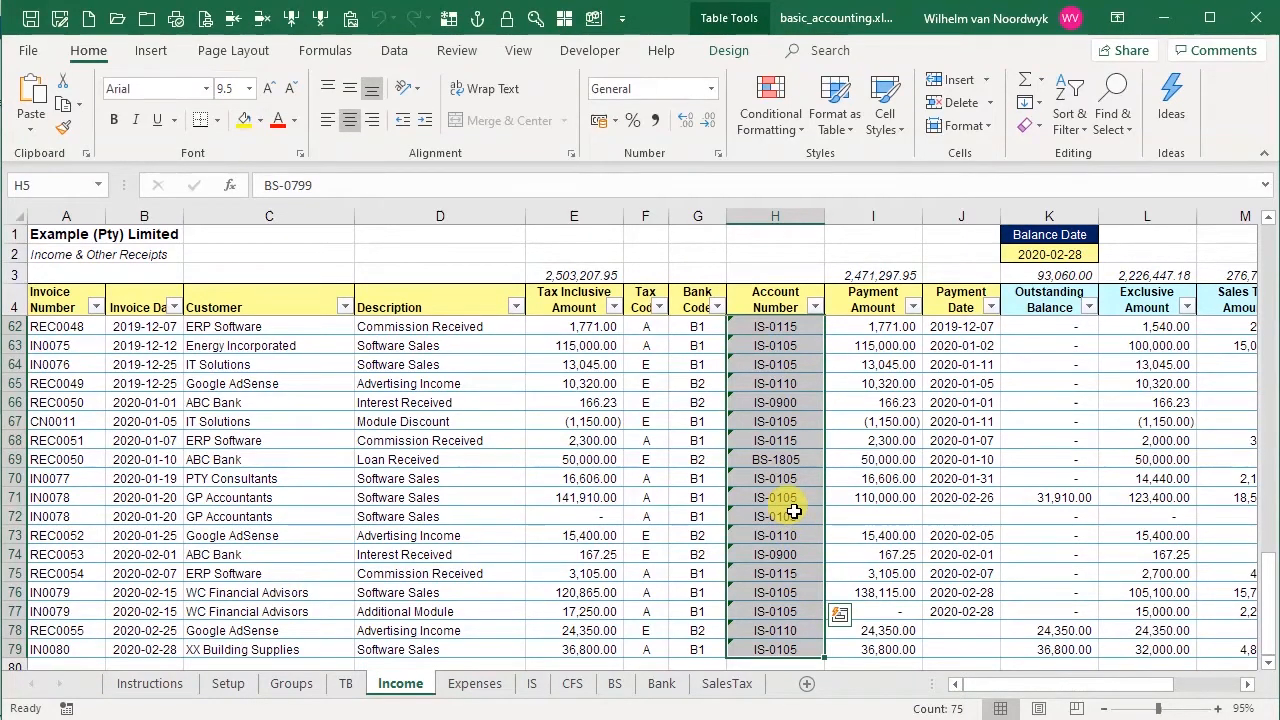
click(394, 50)
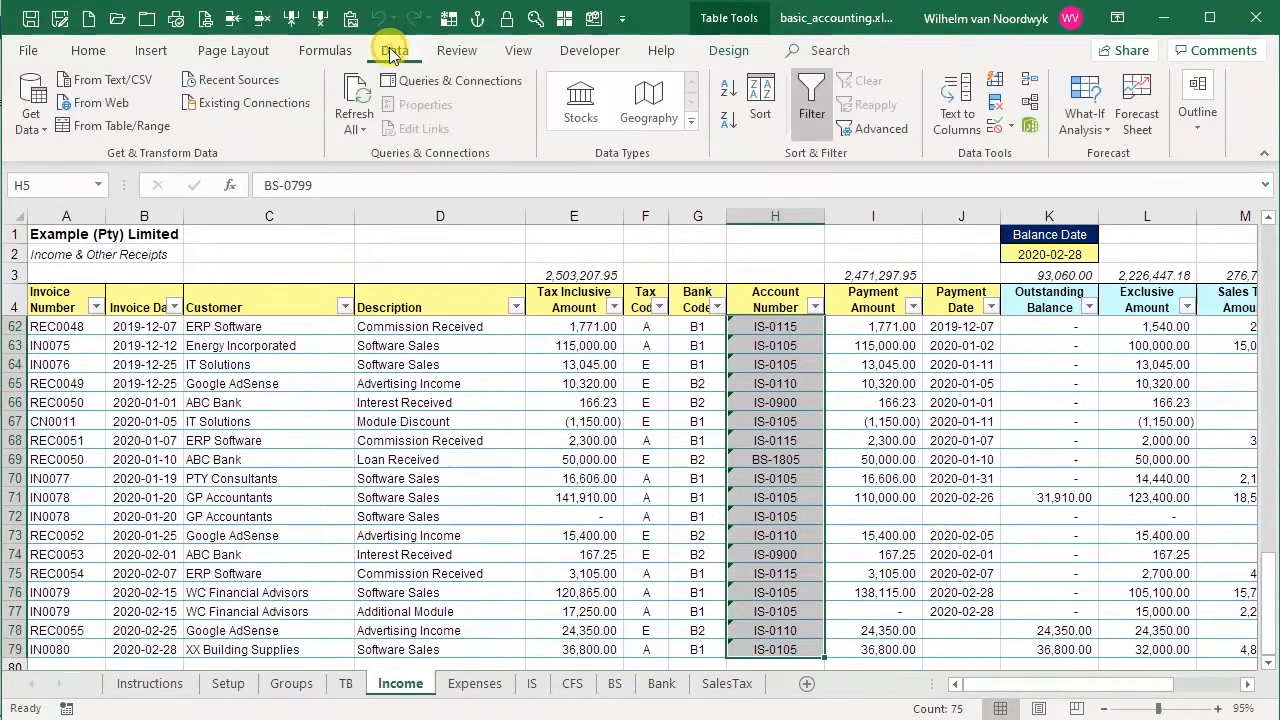
click(997, 126)
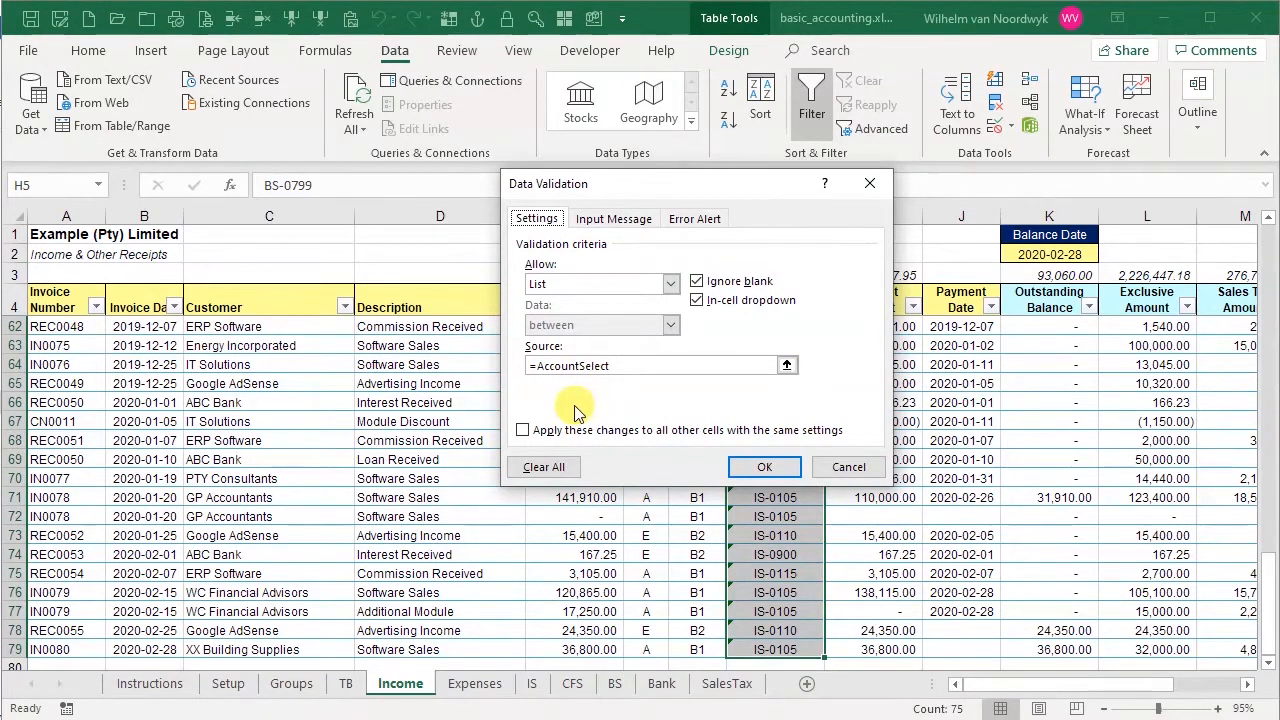
click(850, 468)
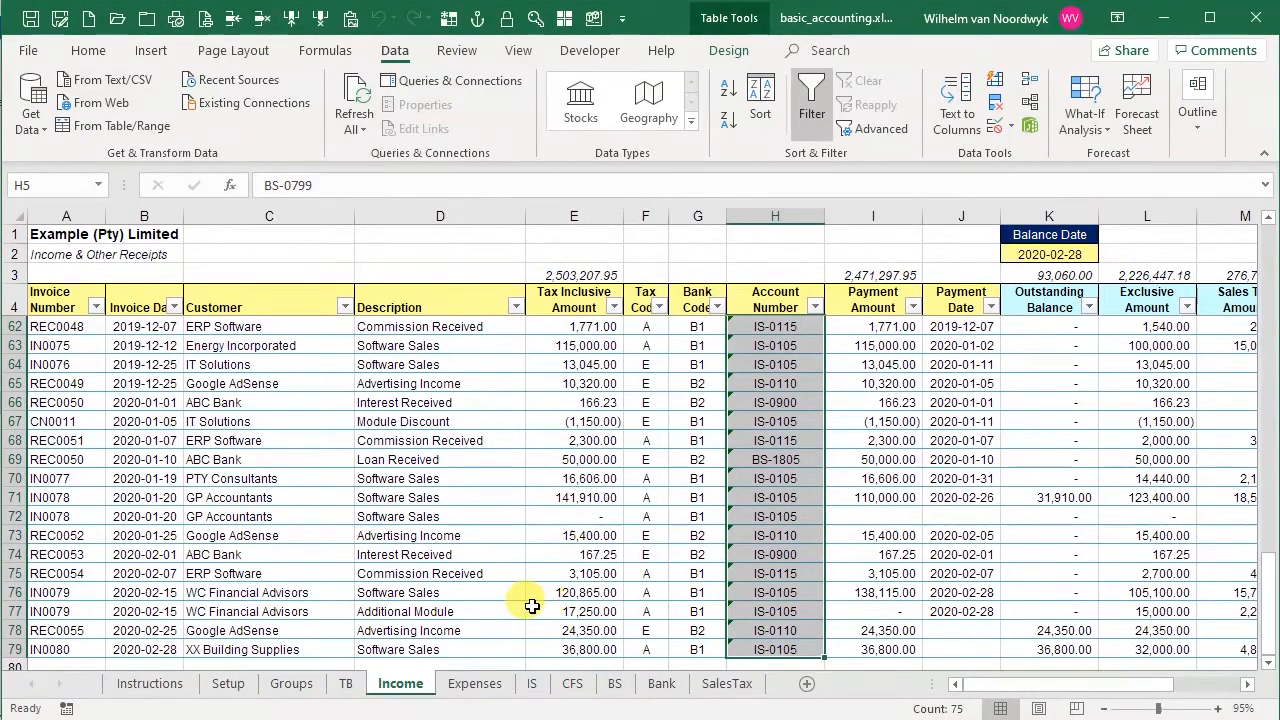
click(346, 688)
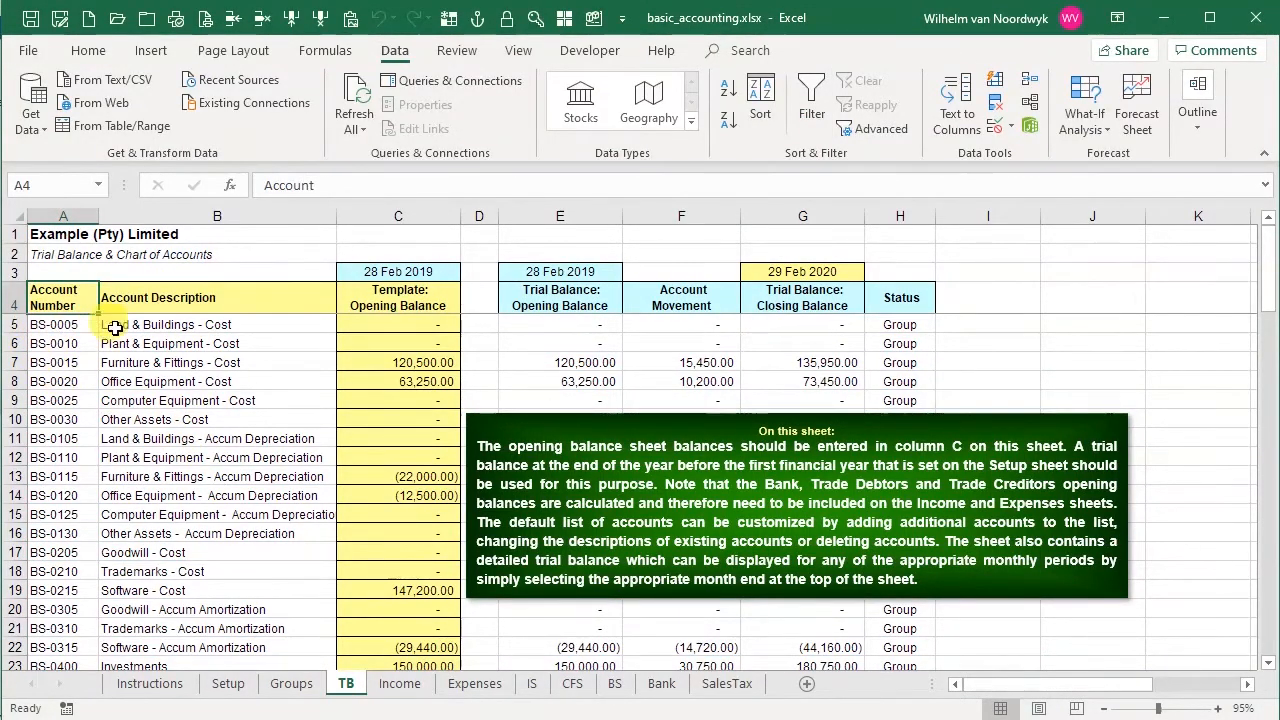
click(412, 684)
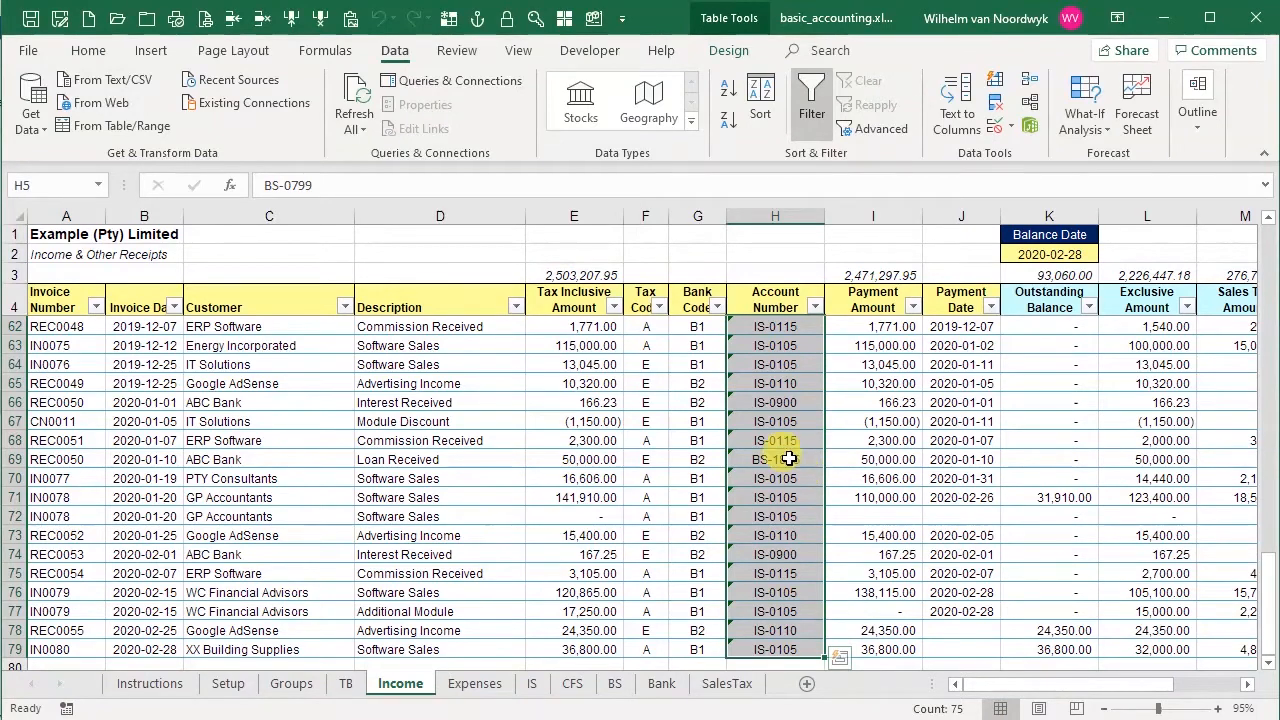
Edit the AccountSelect named range so its COLUMN reference points to TB!$A$4 instead of column B
click(331, 55)
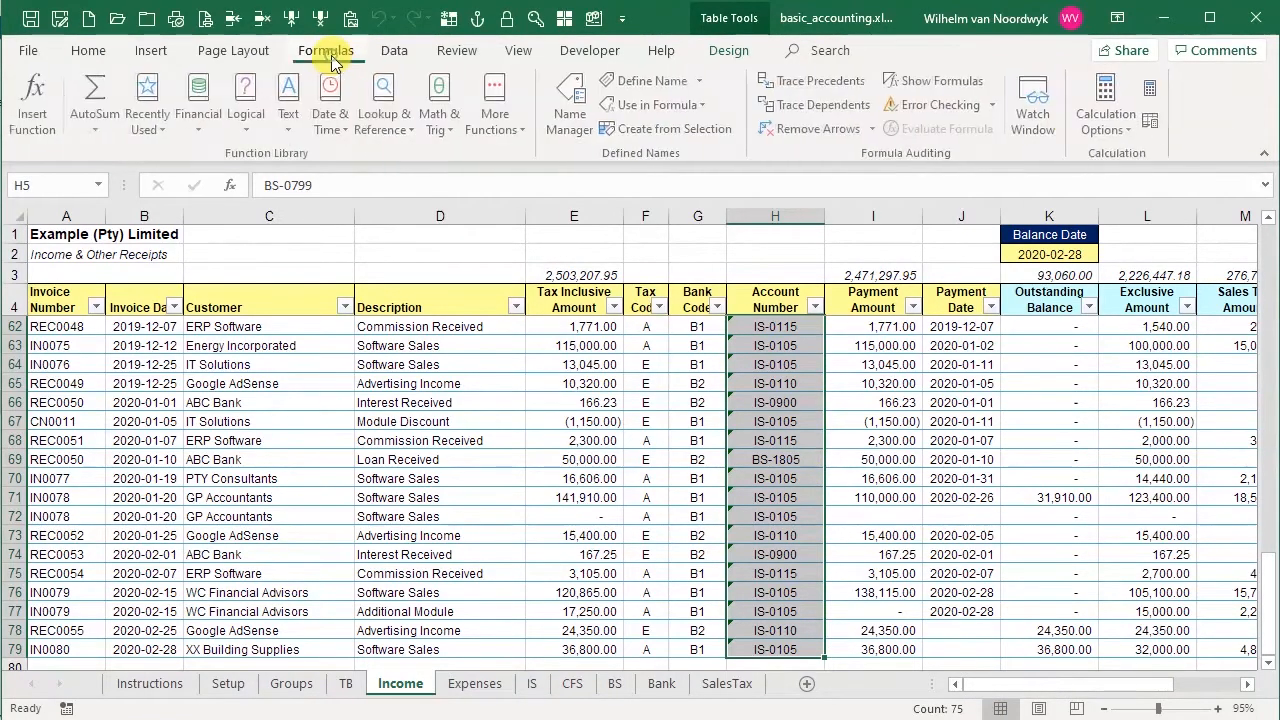
click(573, 121)
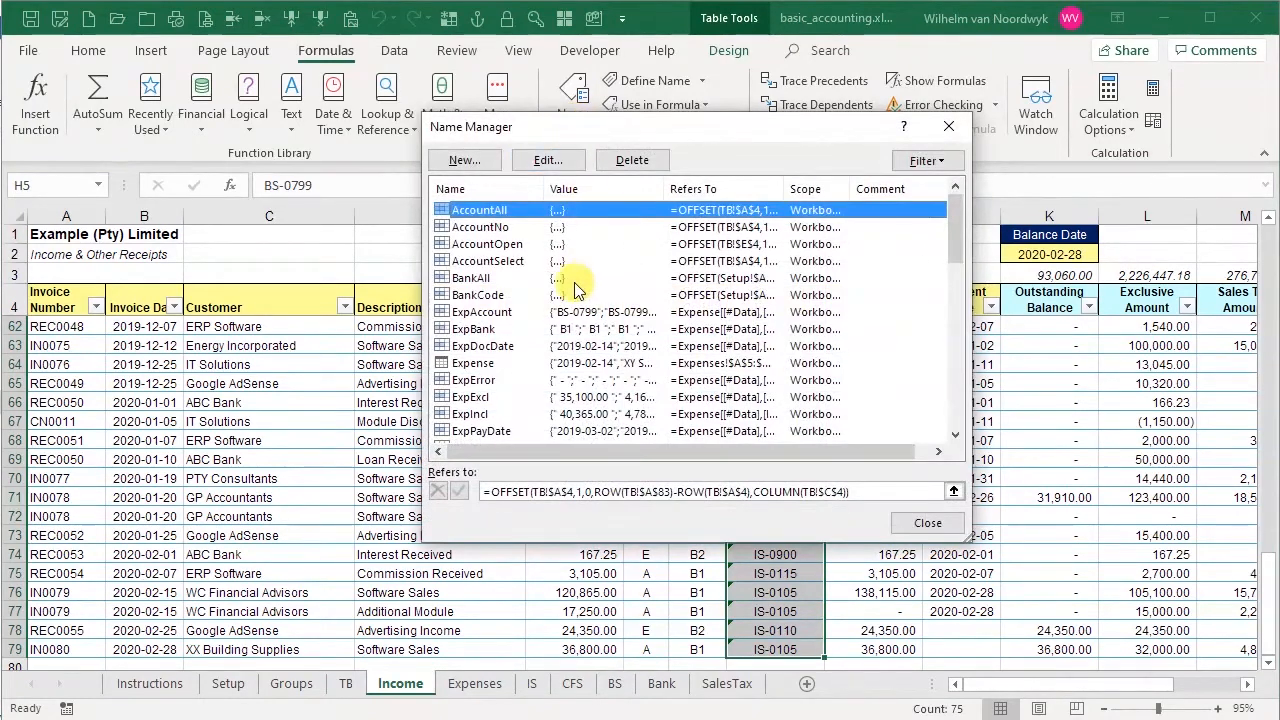
click(505, 262)
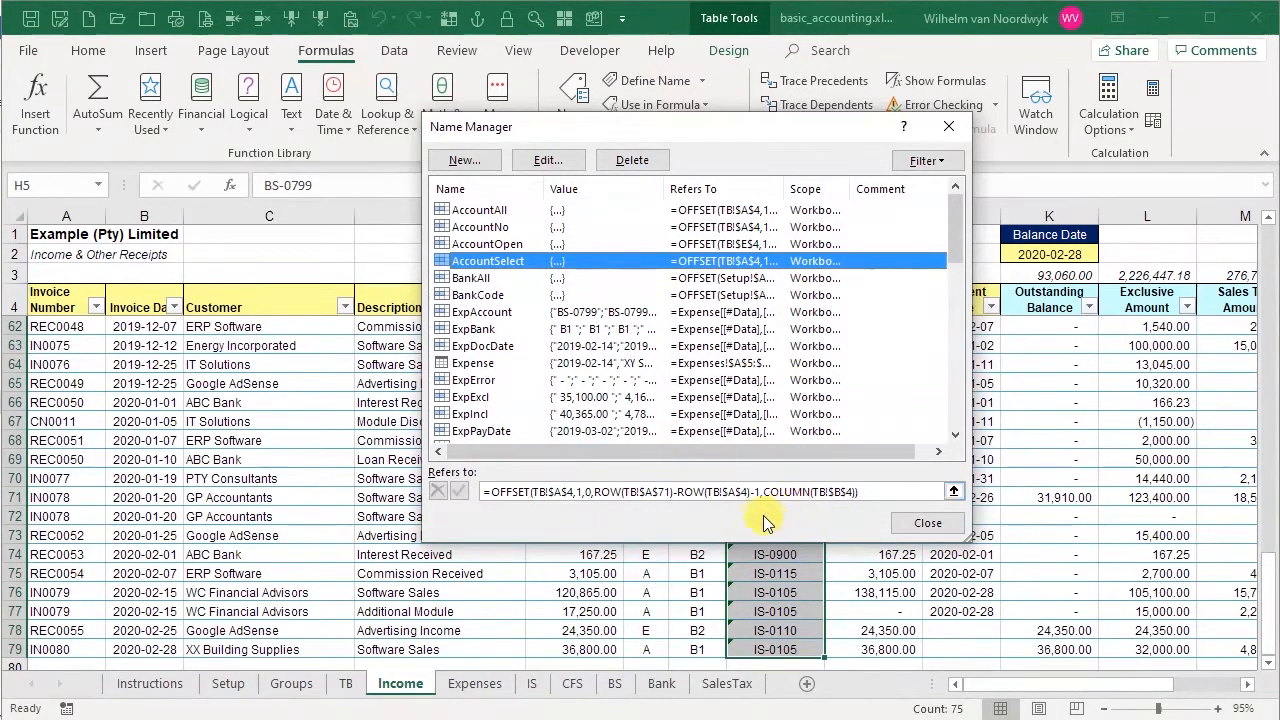
click(830, 492)
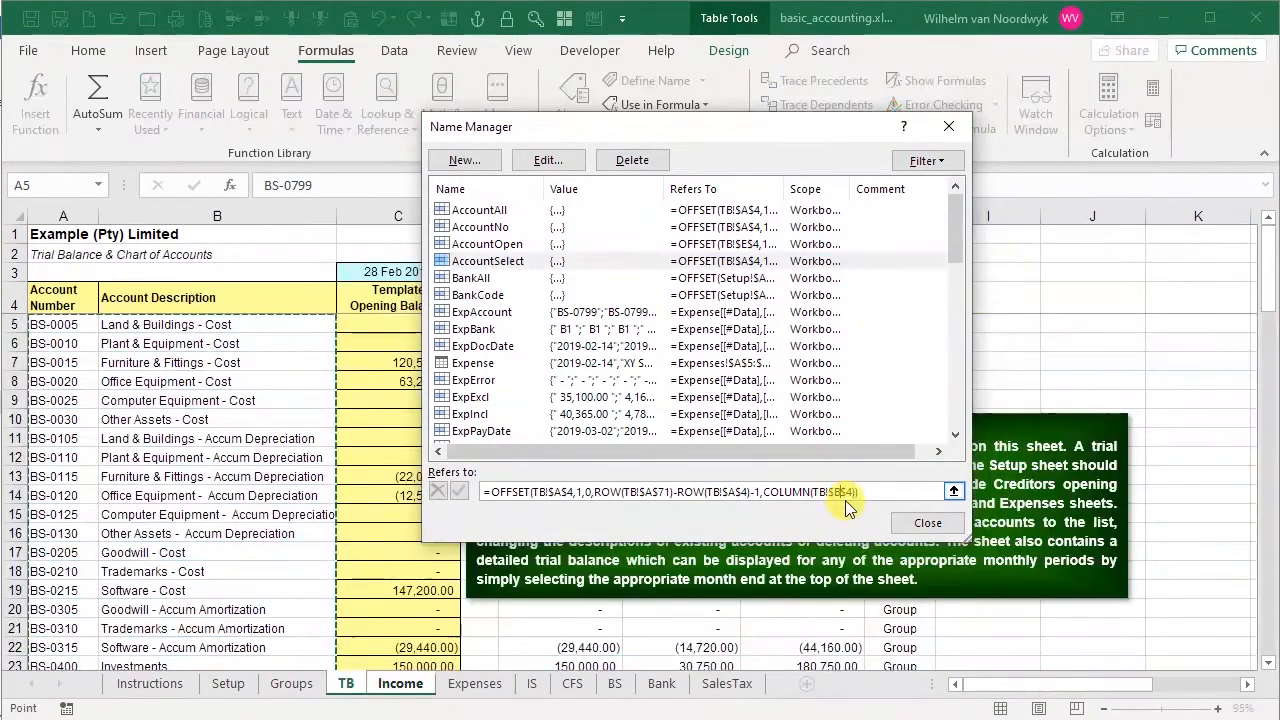
key(BackSpace)
text(A)
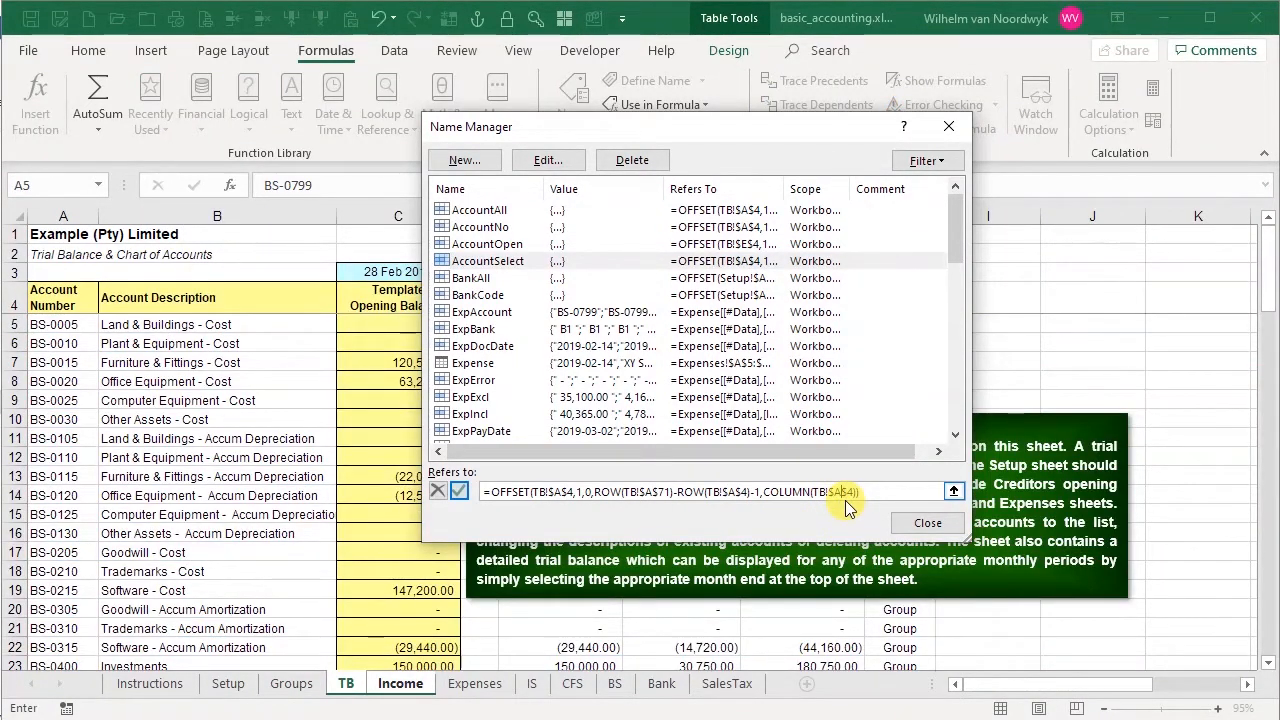
click(460, 491)
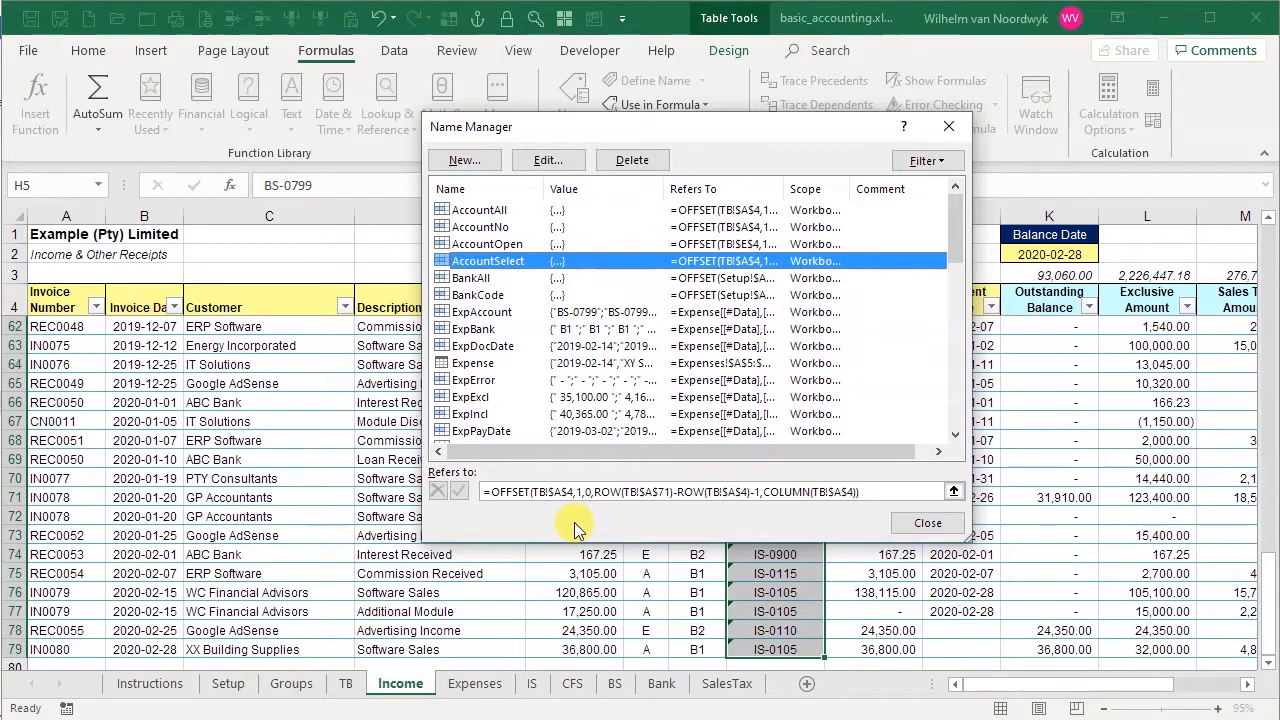
click(910, 523)
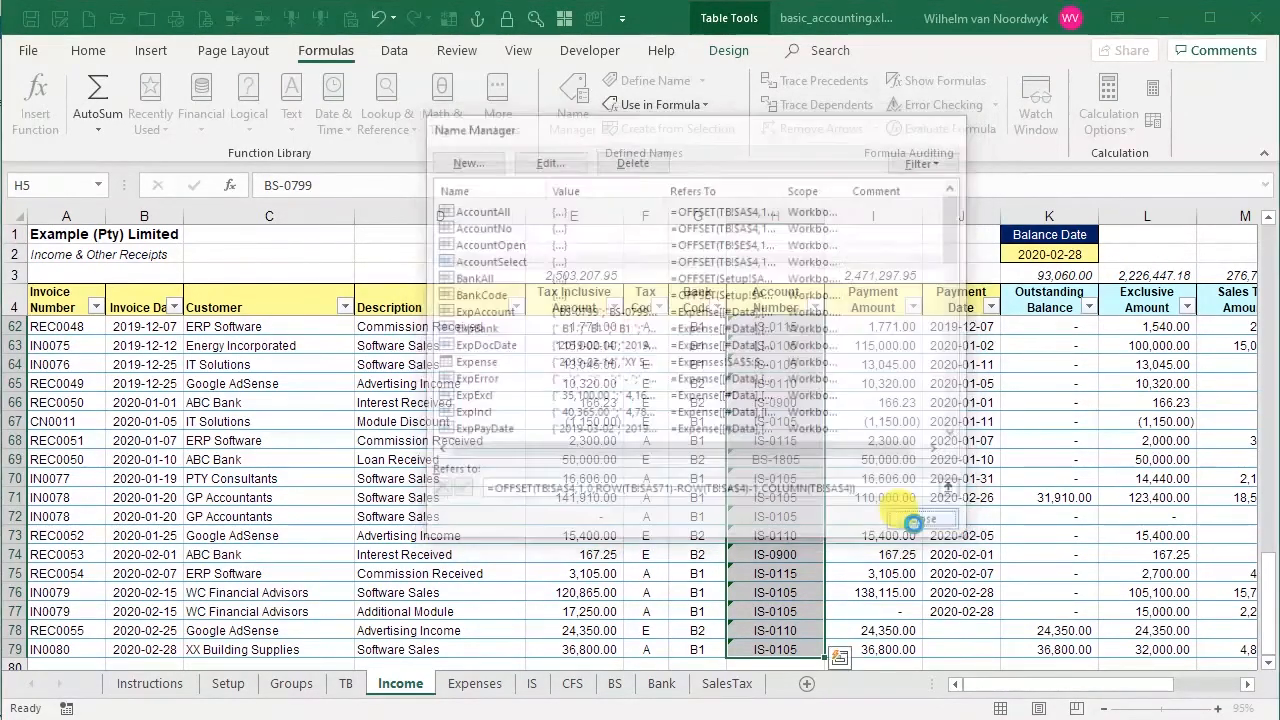
Open the Account Number drop-down lists in rows 71 and 72 to check the list contents
click(790, 500)
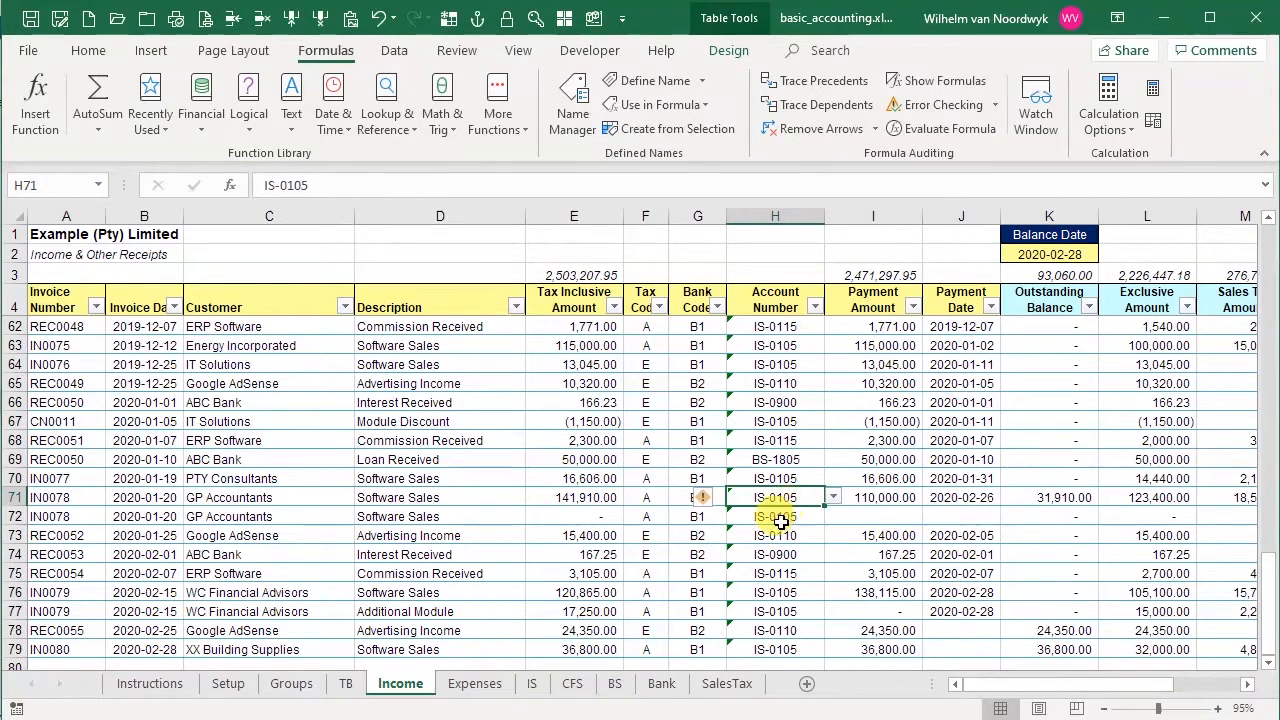
click(834, 498)
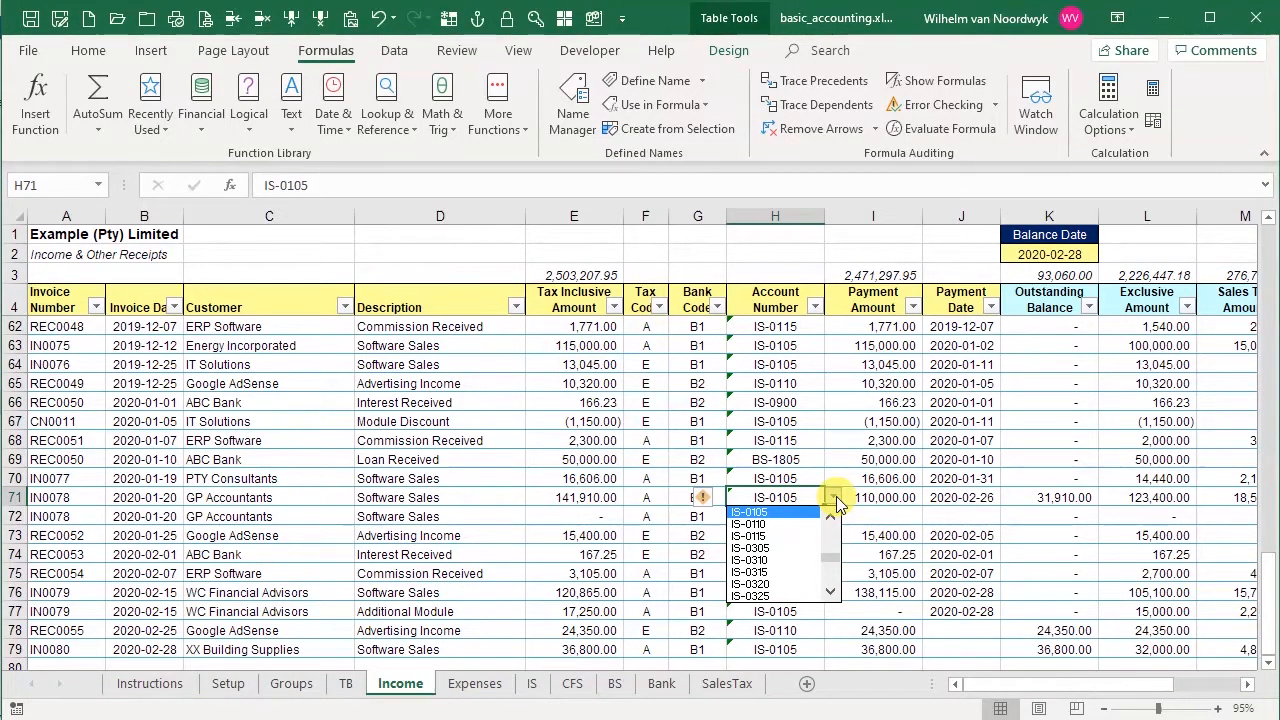
key(Return)
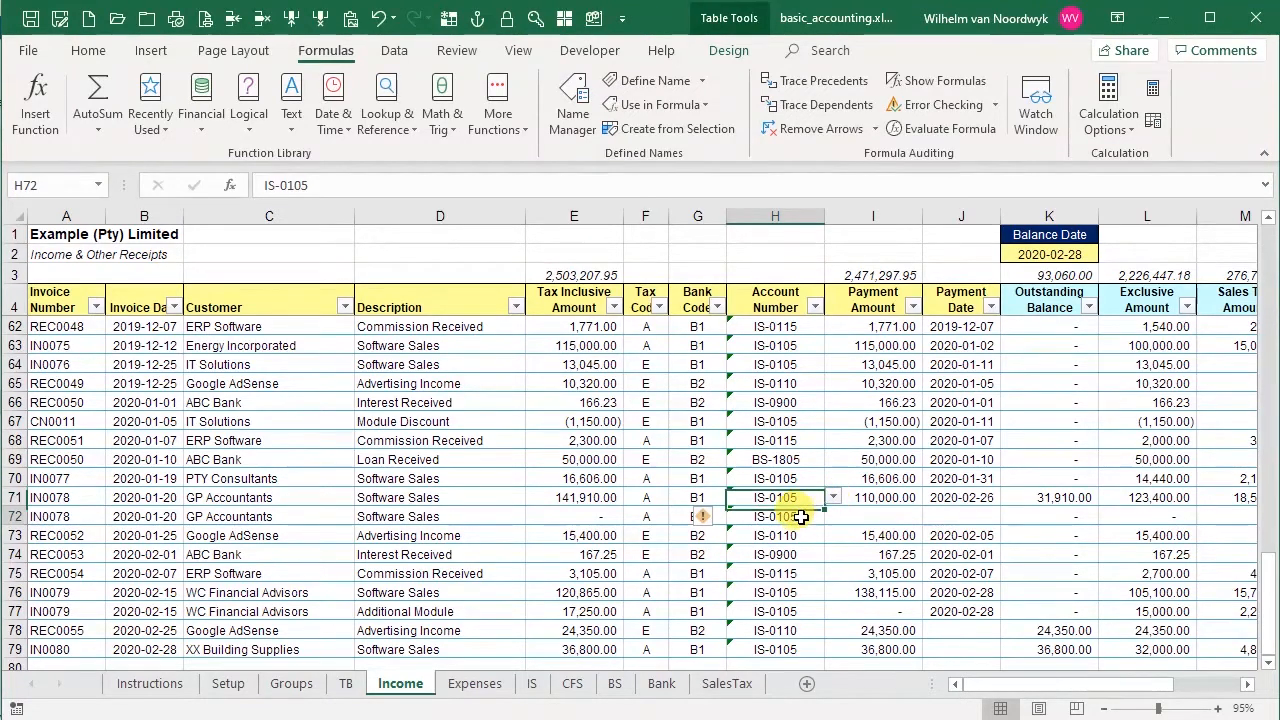
click(714, 519)
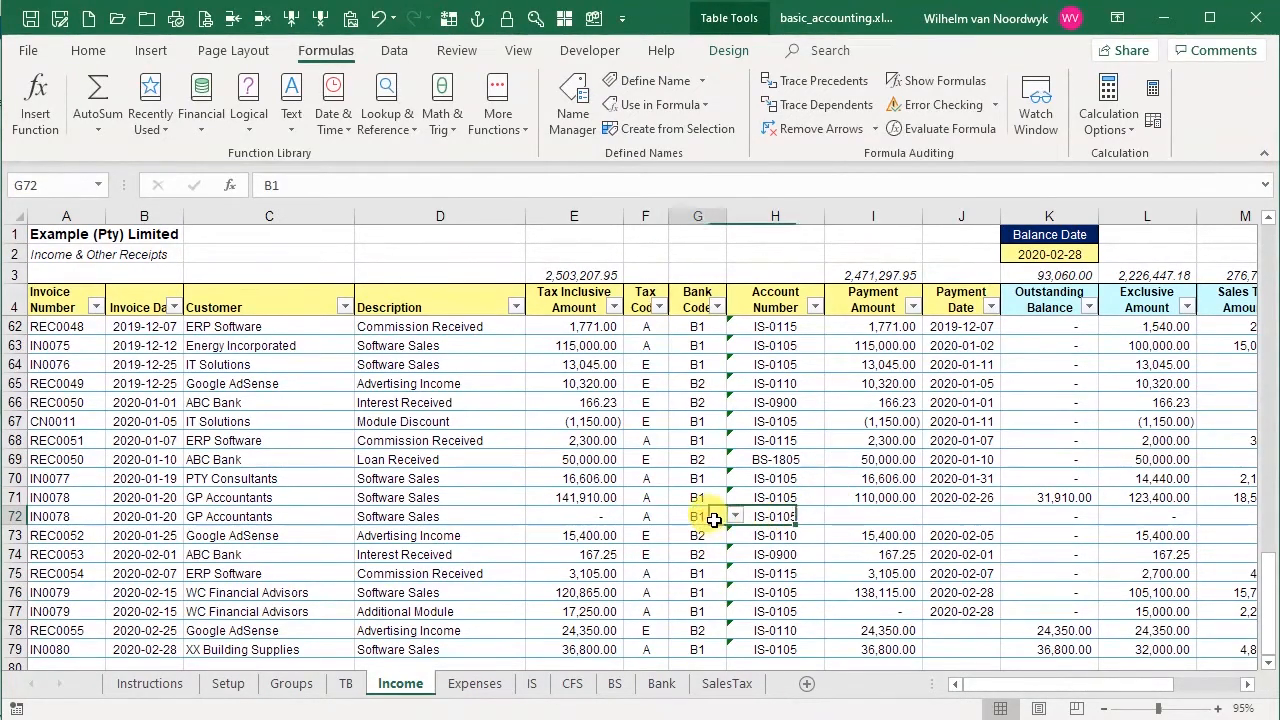
click(776, 514)
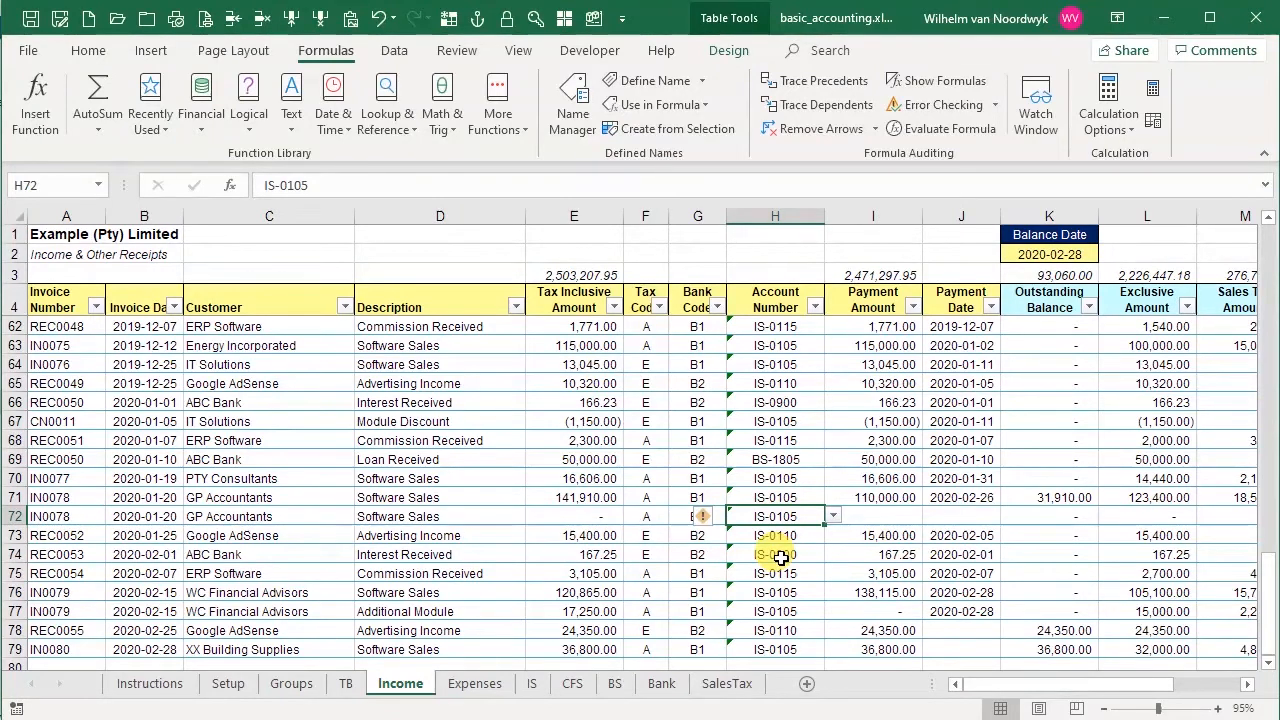
click(833, 516)
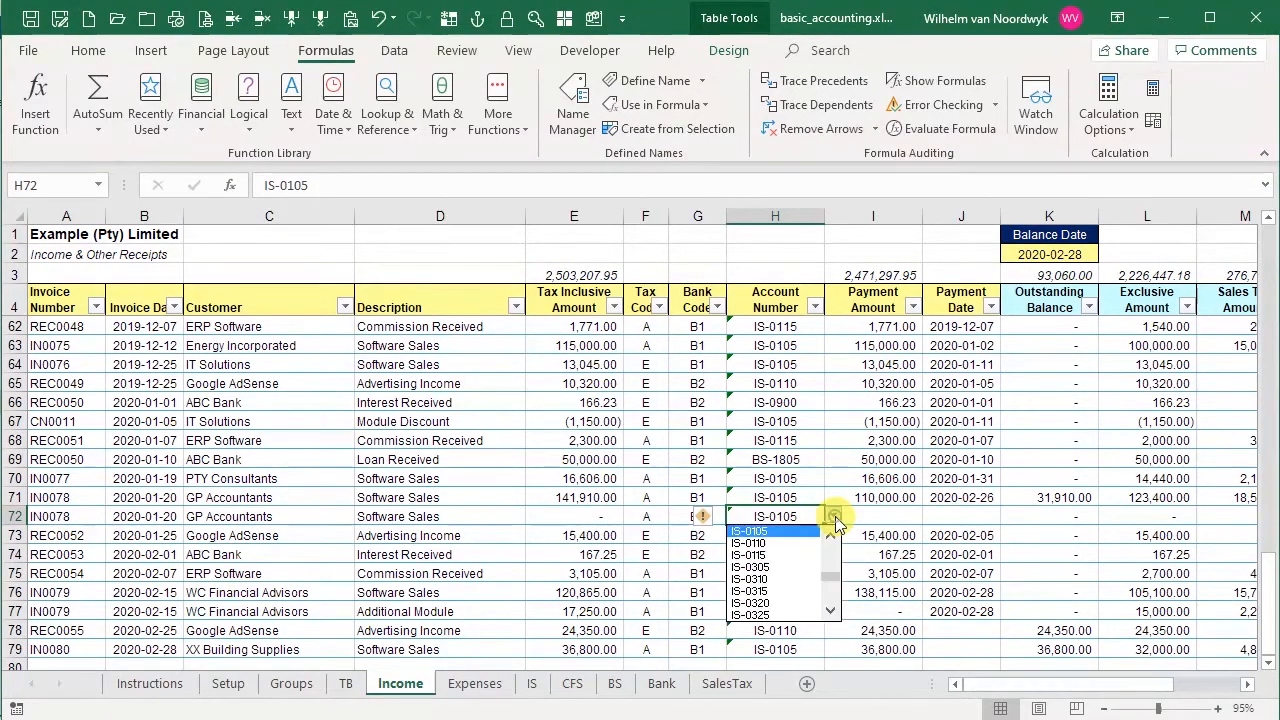
click(775, 533)
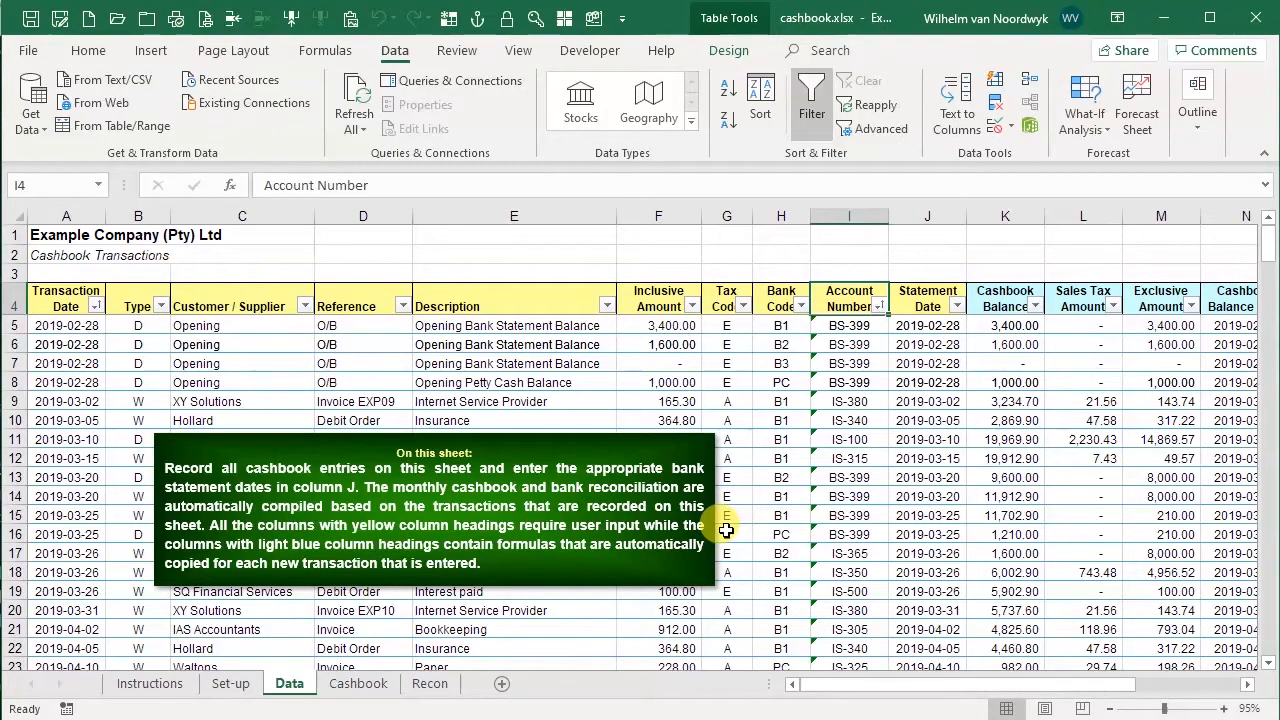
In the cashbook workbook, open the Account Number drop-down list for row 9 to check its entries
click(851, 403)
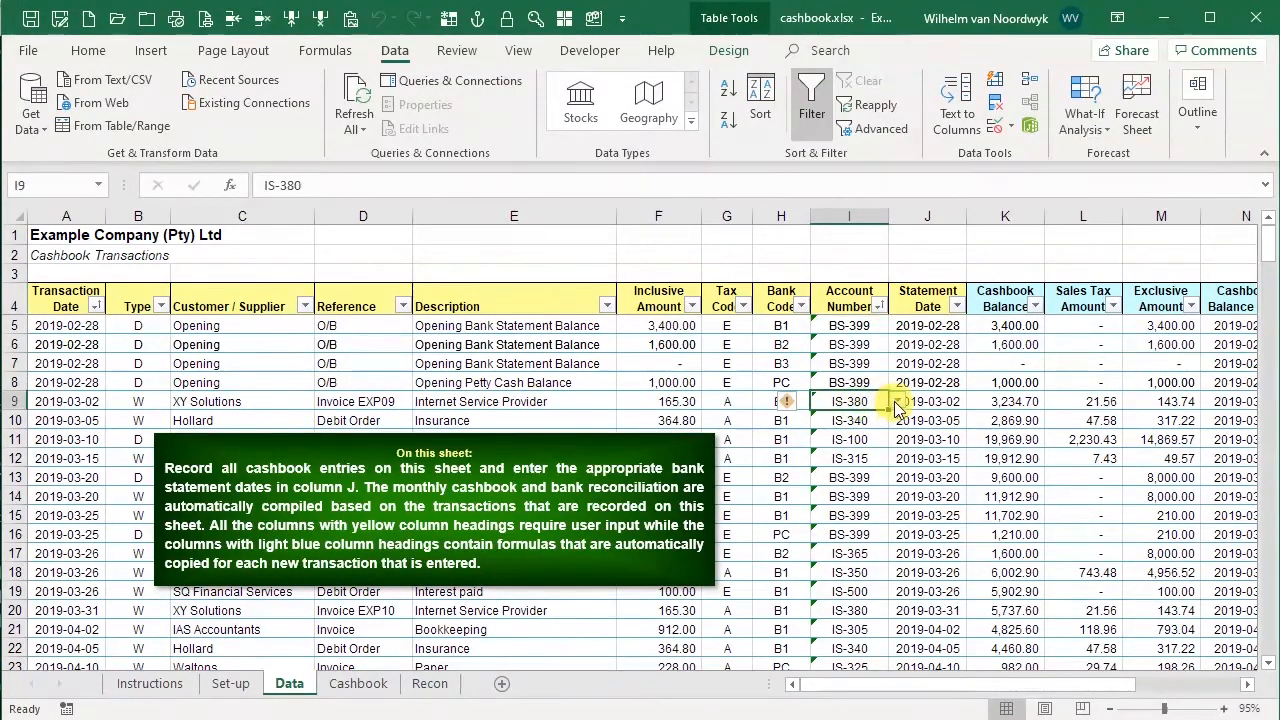
click(895, 404)
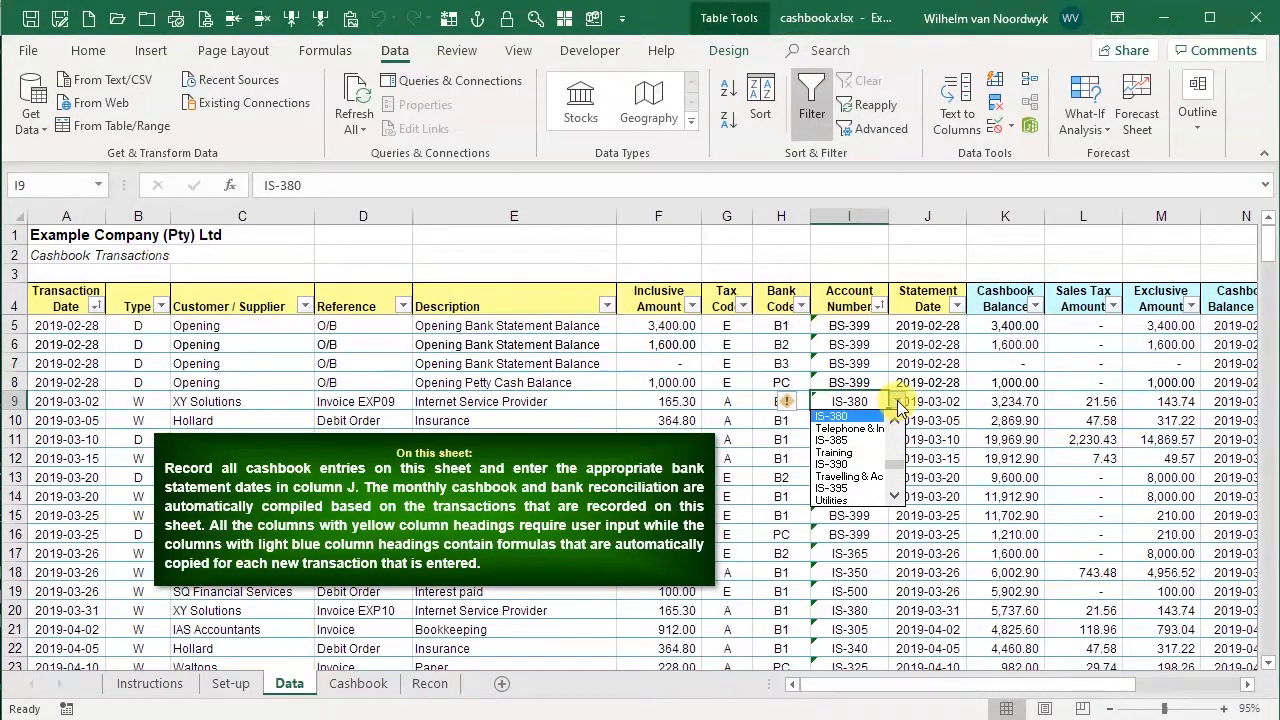
key(Down)
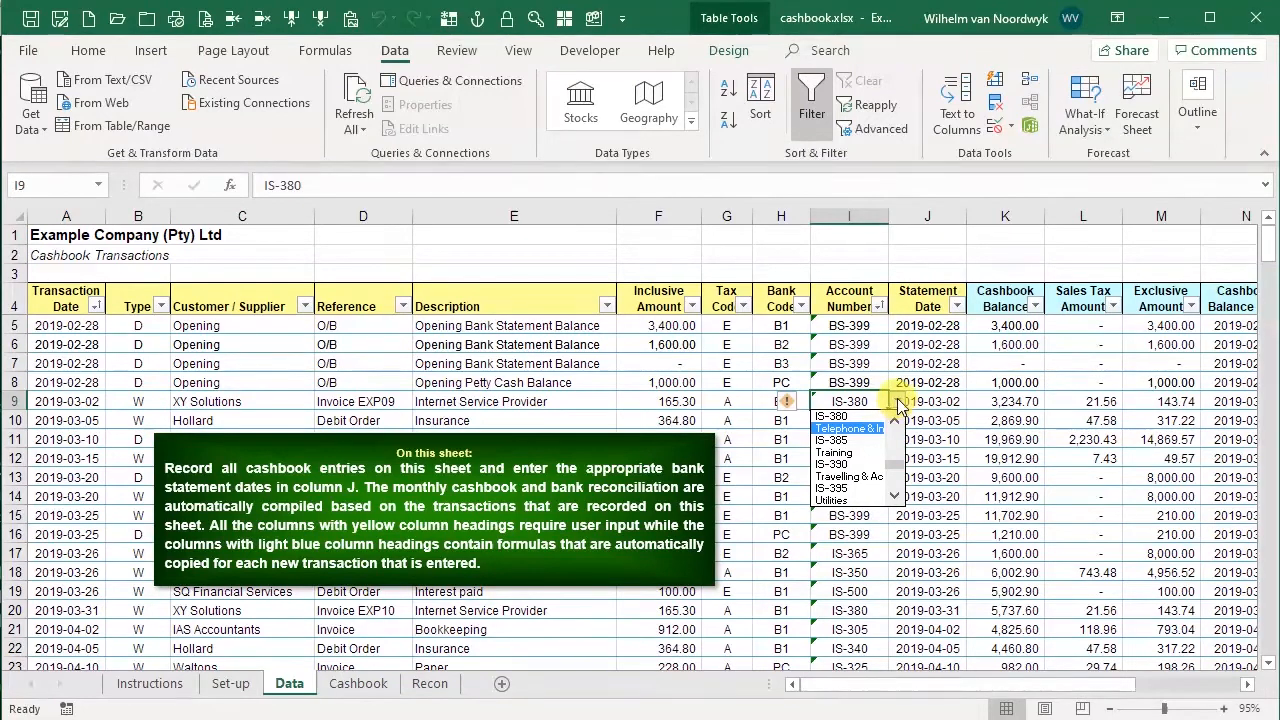
click(897, 404)
Inspect the data validation source of the whole Account Number column on the Data sheet
click(849, 302)
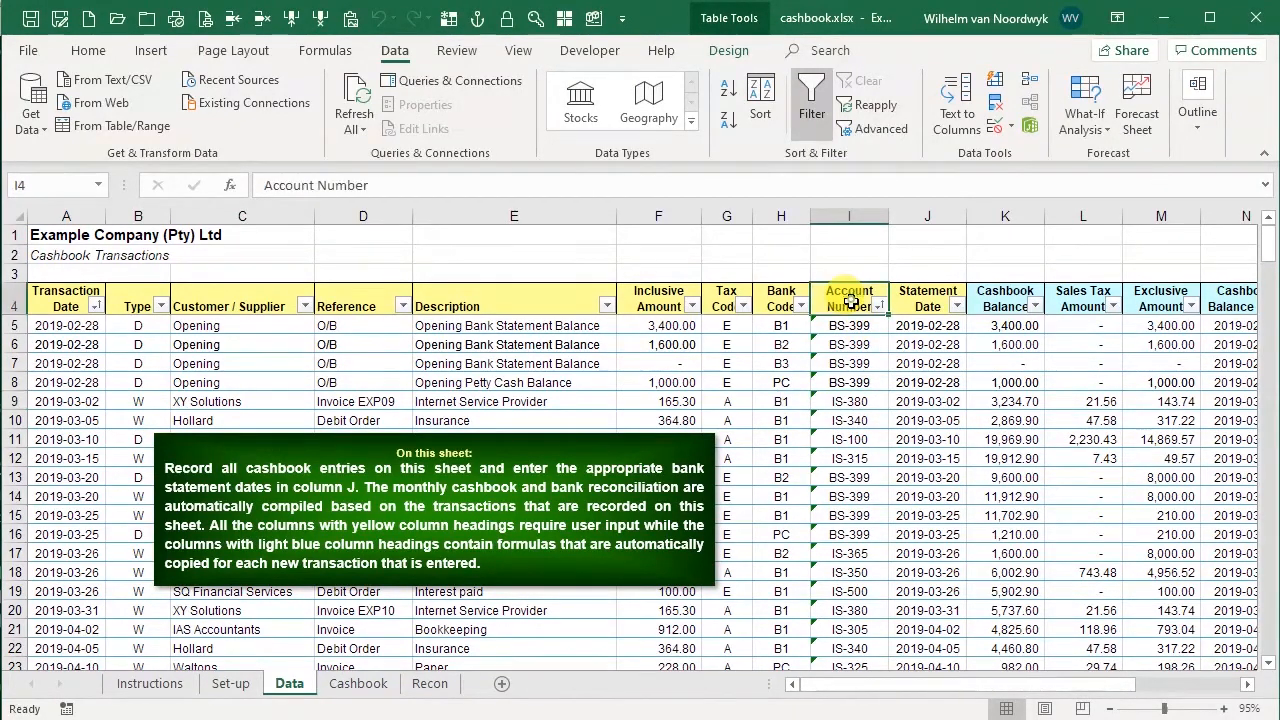
key(Down)
key(End)
key(shift+Down)
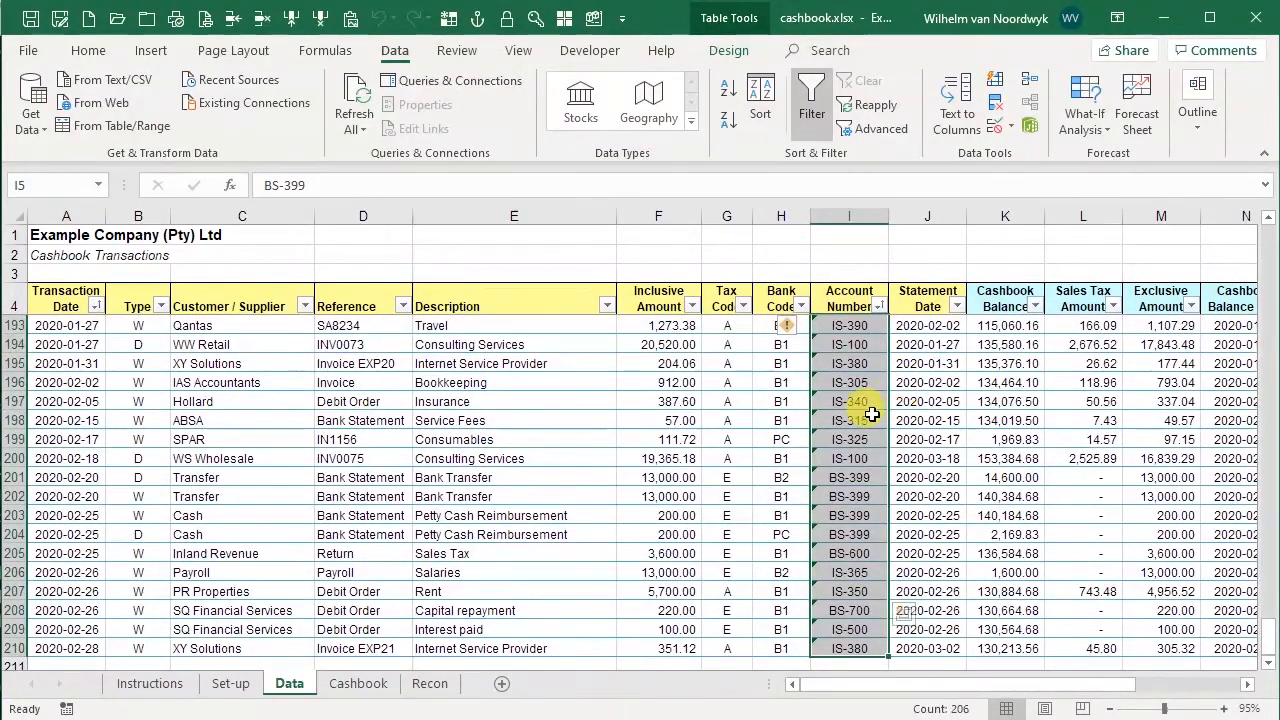
click(993, 128)
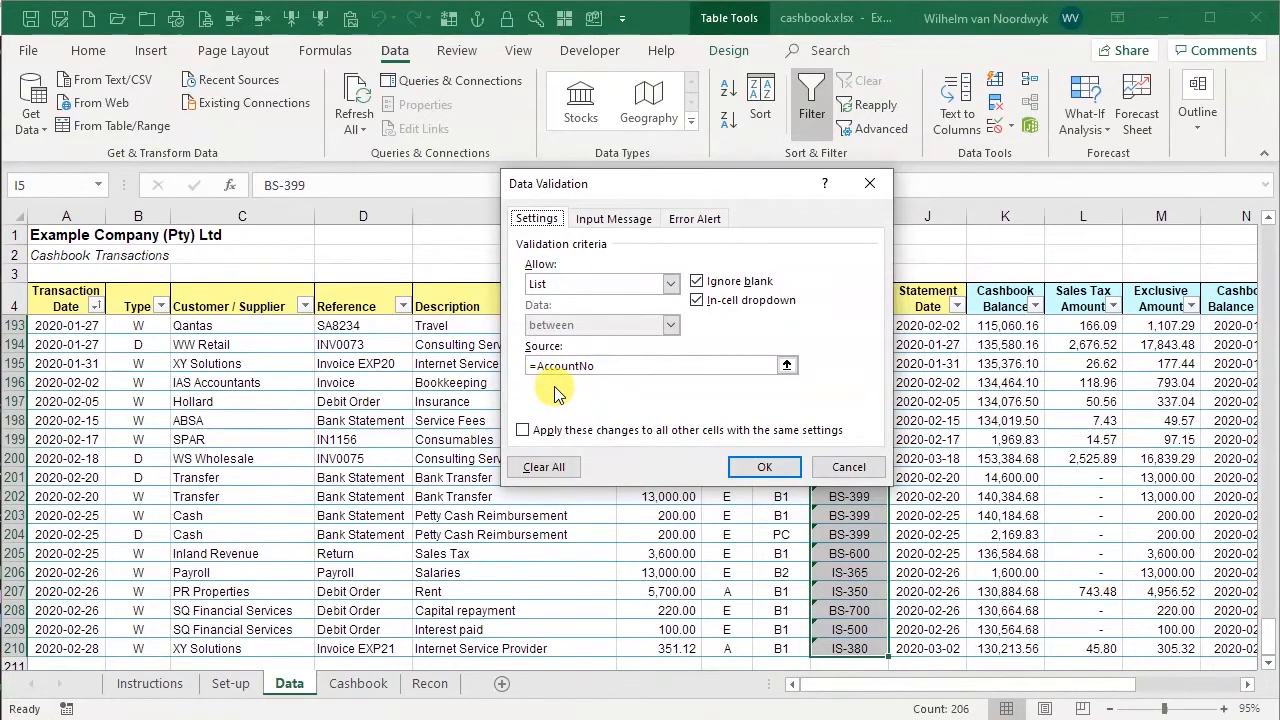
click(850, 470)
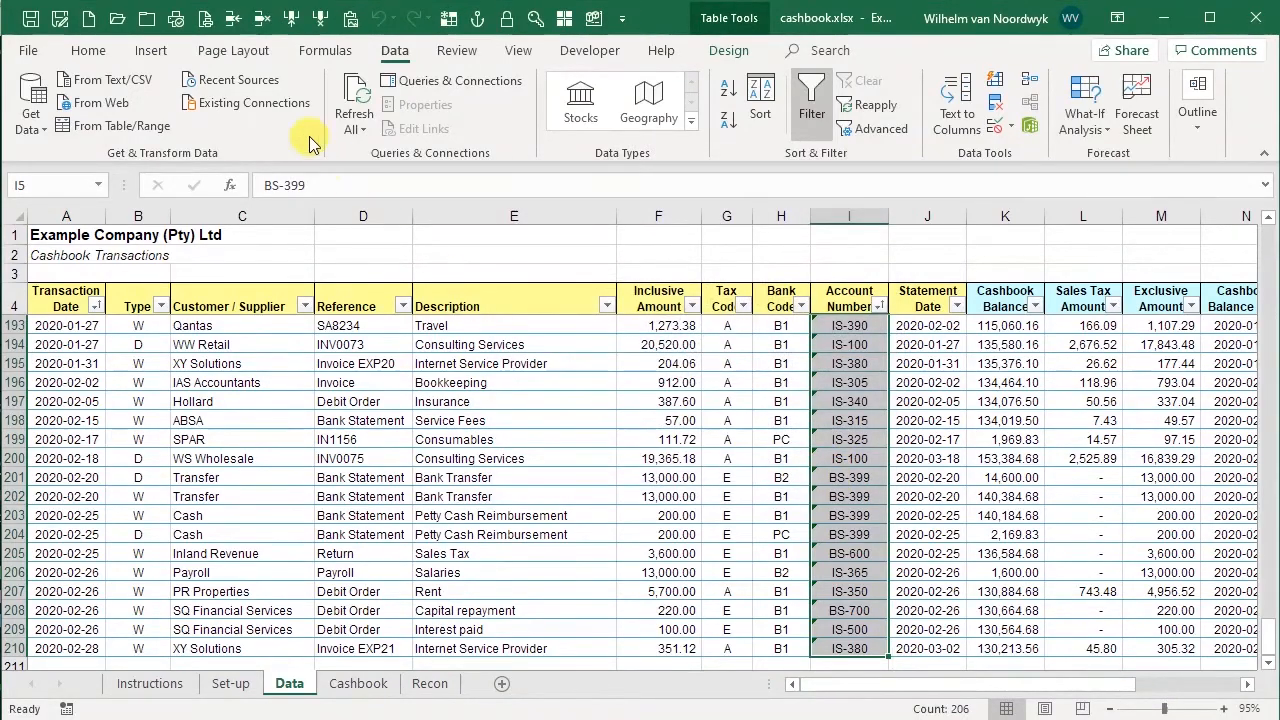
Edit the AccountNo named range's OFFSET formula so its final width argument is 1, and close the Name Manager
click(325, 52)
click(571, 108)
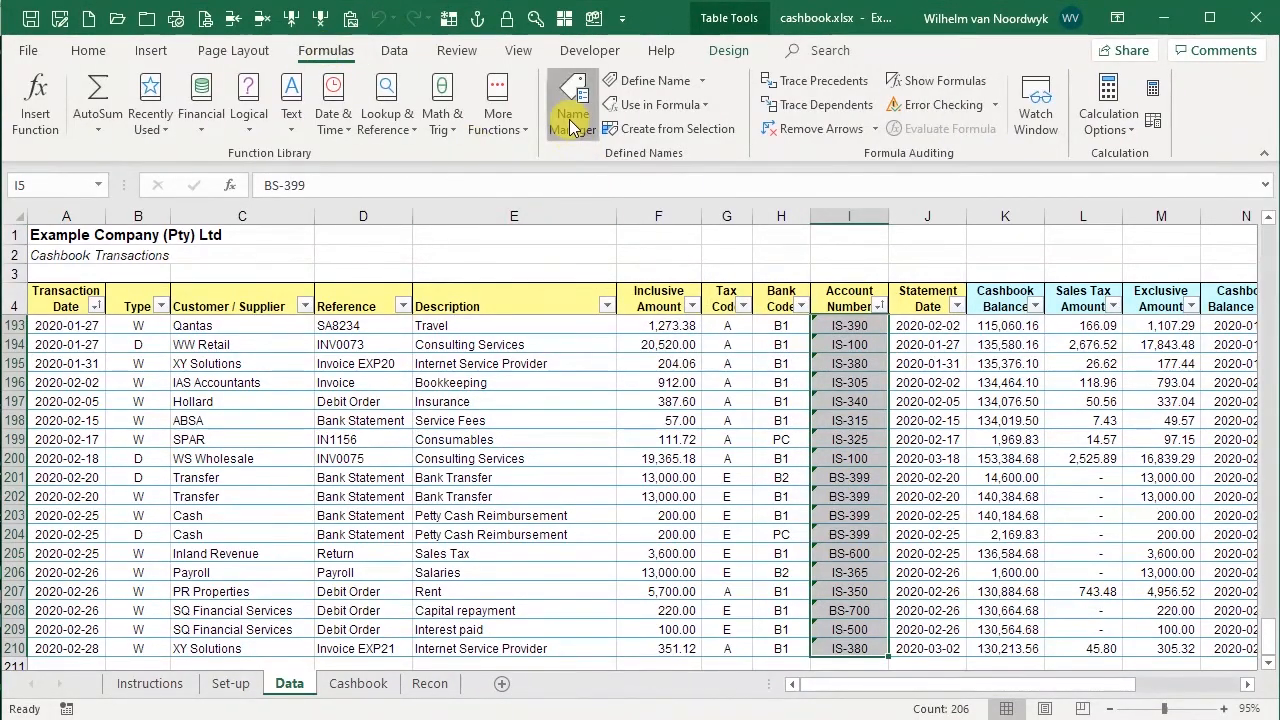
click(478, 227)
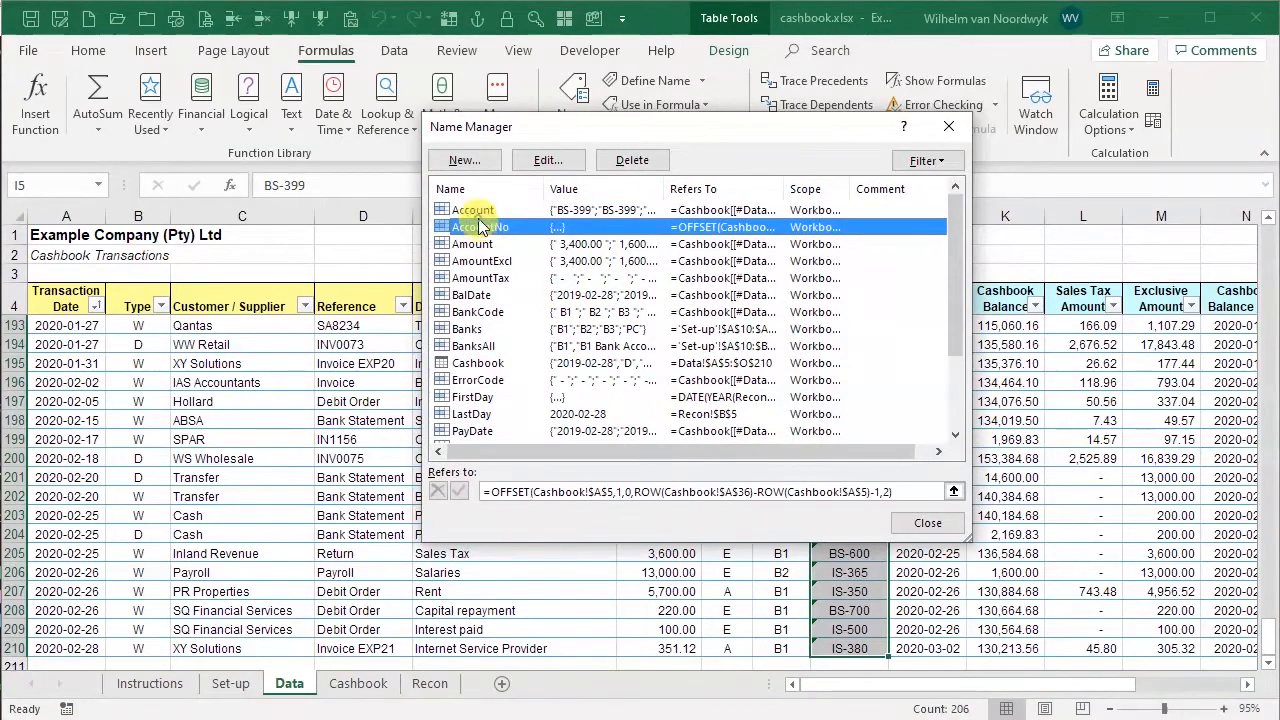
click(886, 492)
click(886, 491)
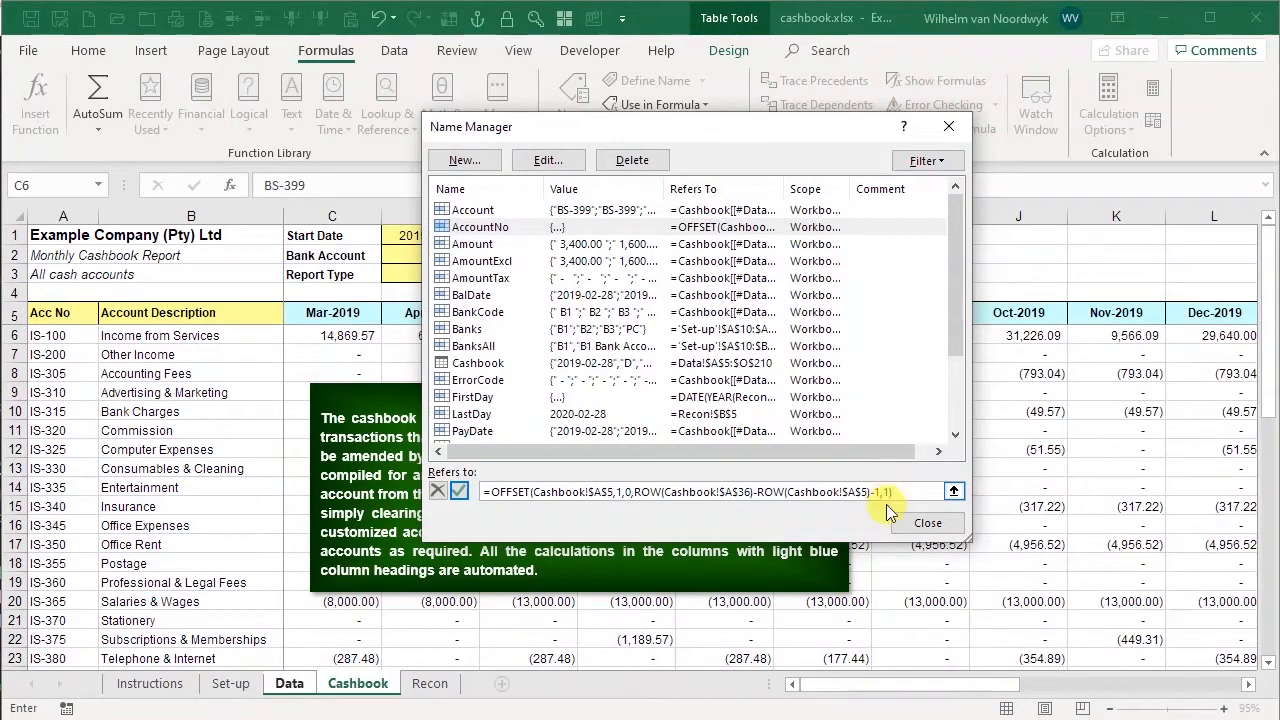
click(459, 491)
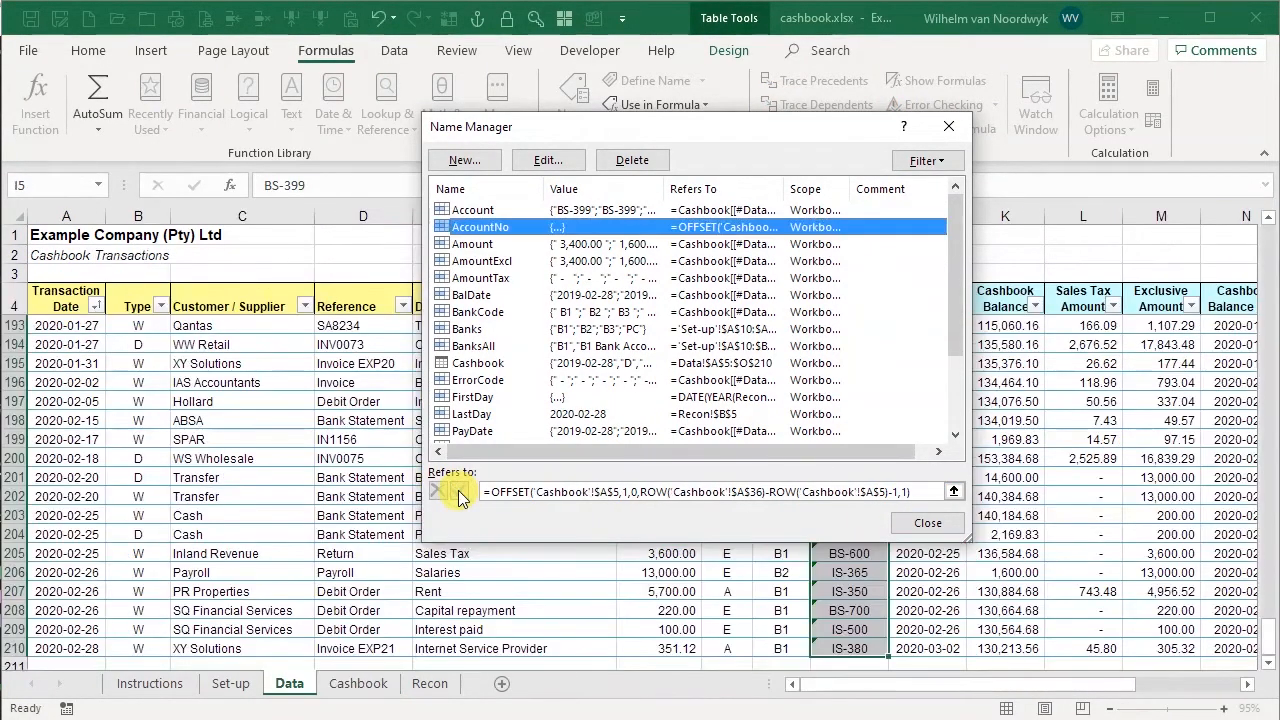
click(922, 530)
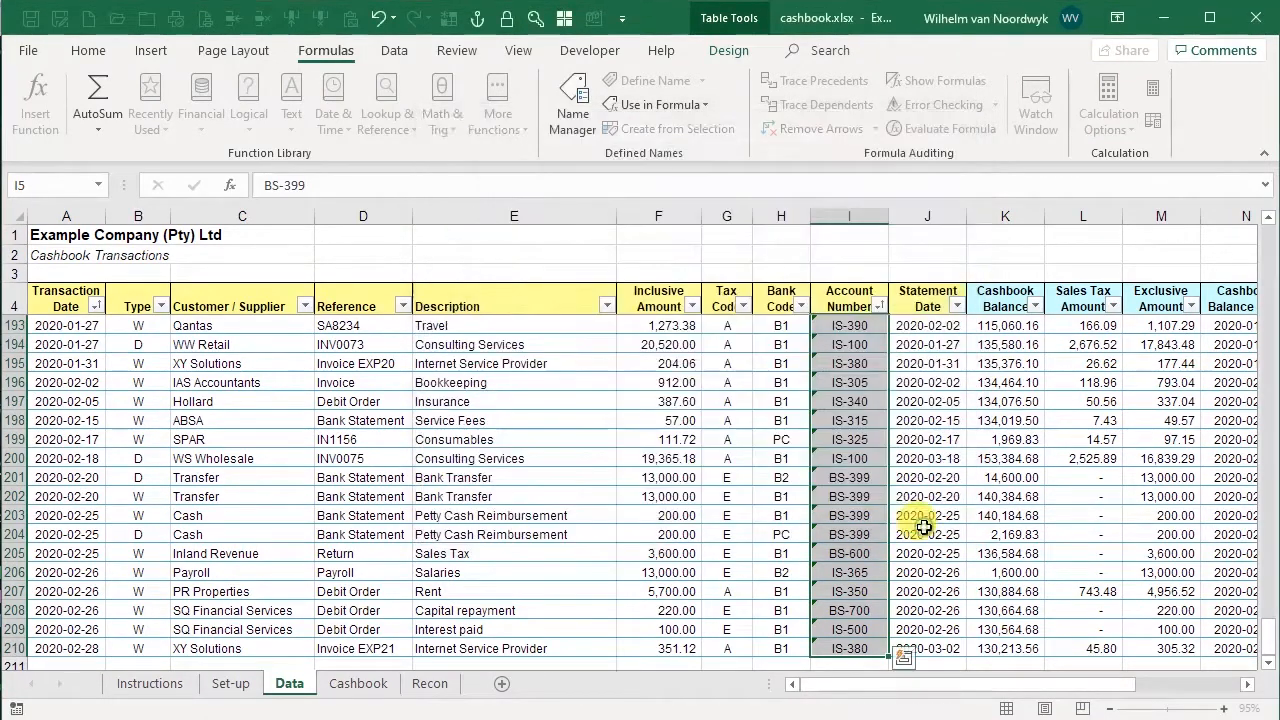
Open the Account Number drop-down in row 198 to check the updated list
click(860, 421)
click(896, 421)
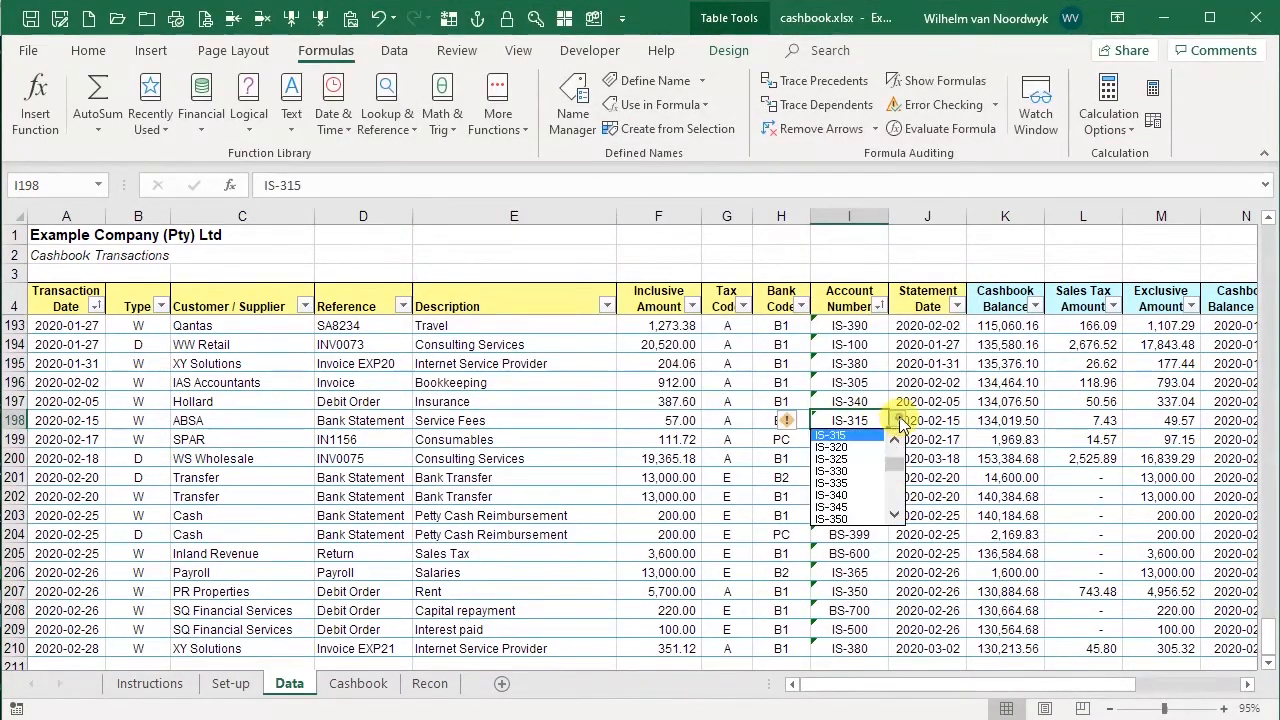
click(898, 422)
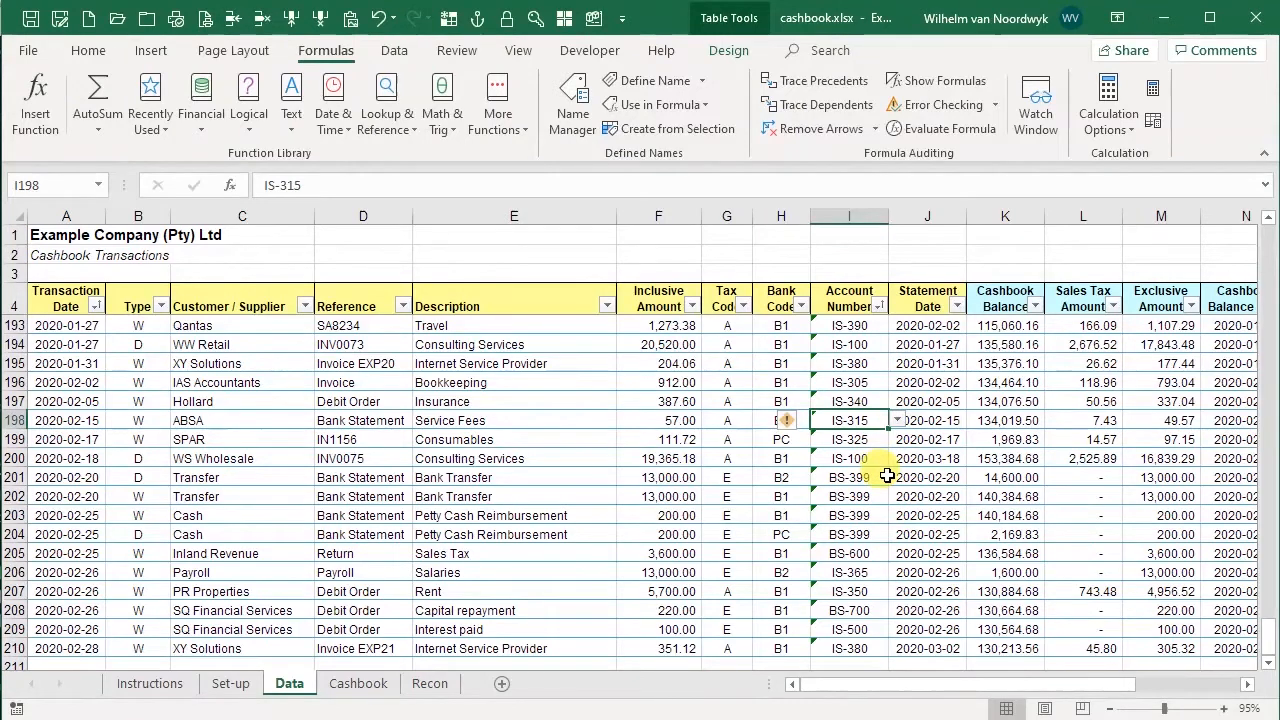
Check the Account Number drop-down list in row 198 once more
click(898, 422)
click(849, 443)
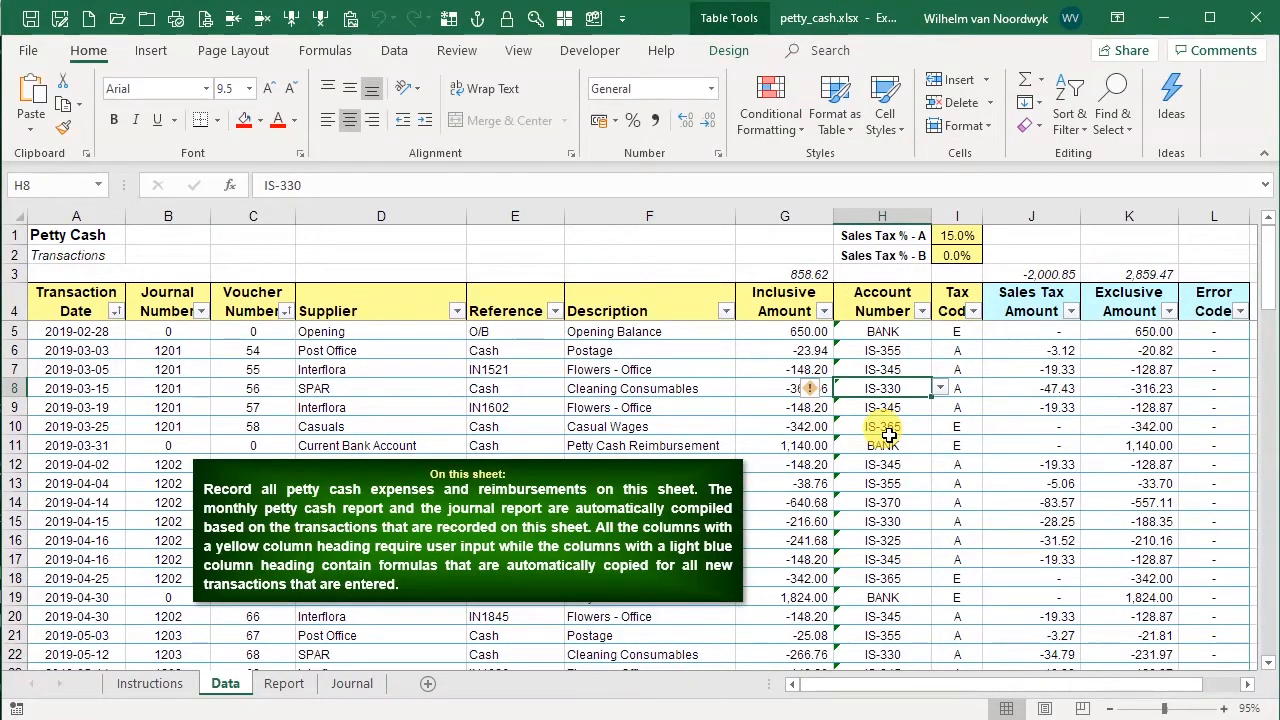
In the petty cash workbook, open the Account Number drop-down for row 8 to check its entries
click(939, 390)
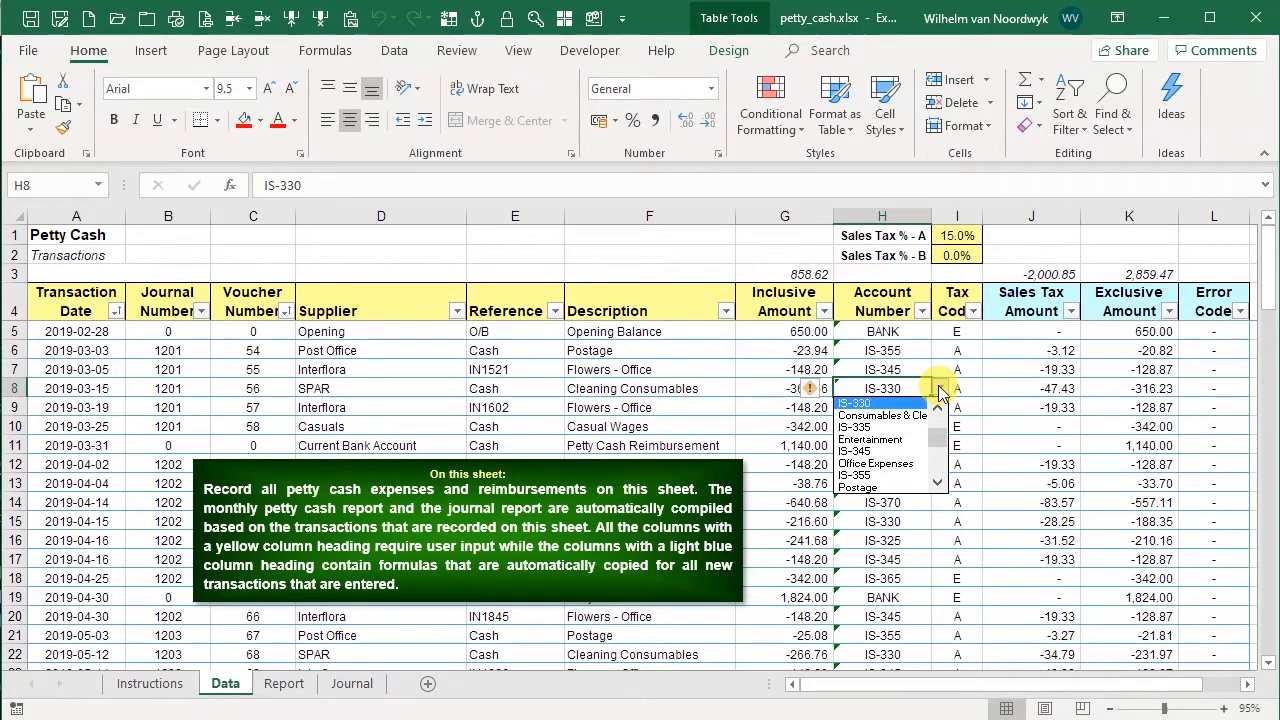
click(939, 390)
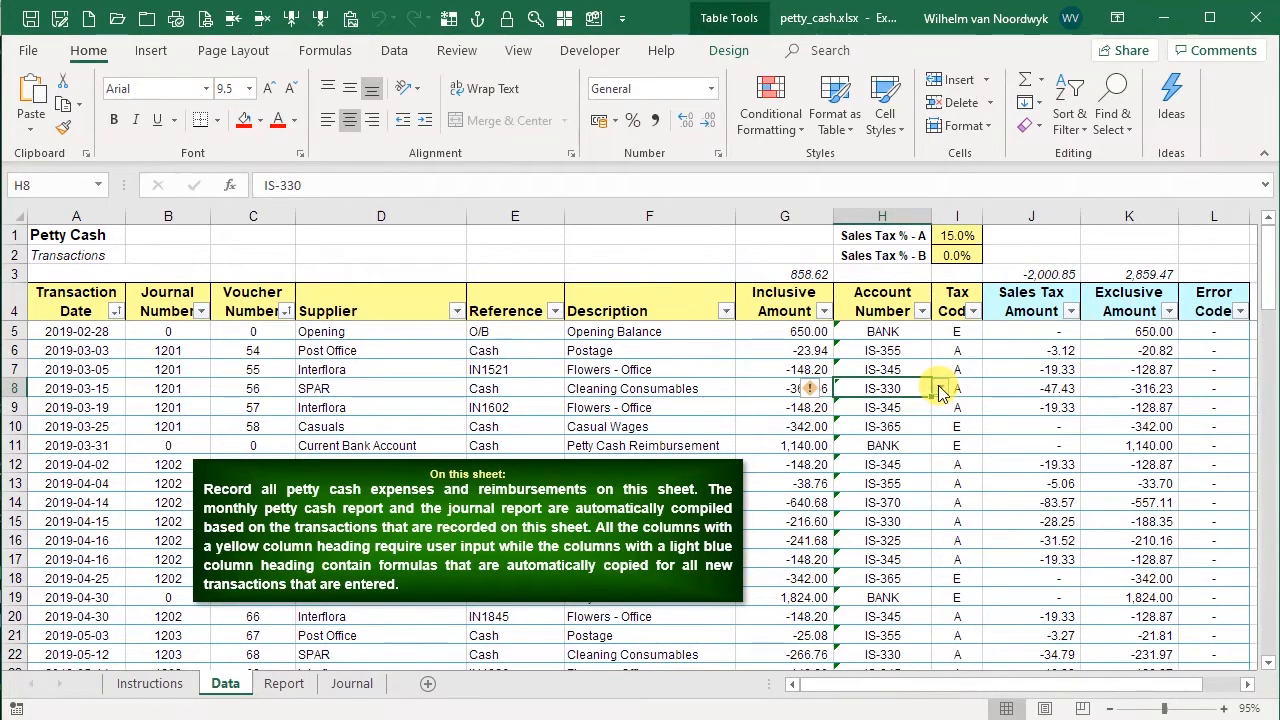
Inspect the data validation source of the whole Account Number column on the petty cash Data sheet
click(893, 313)
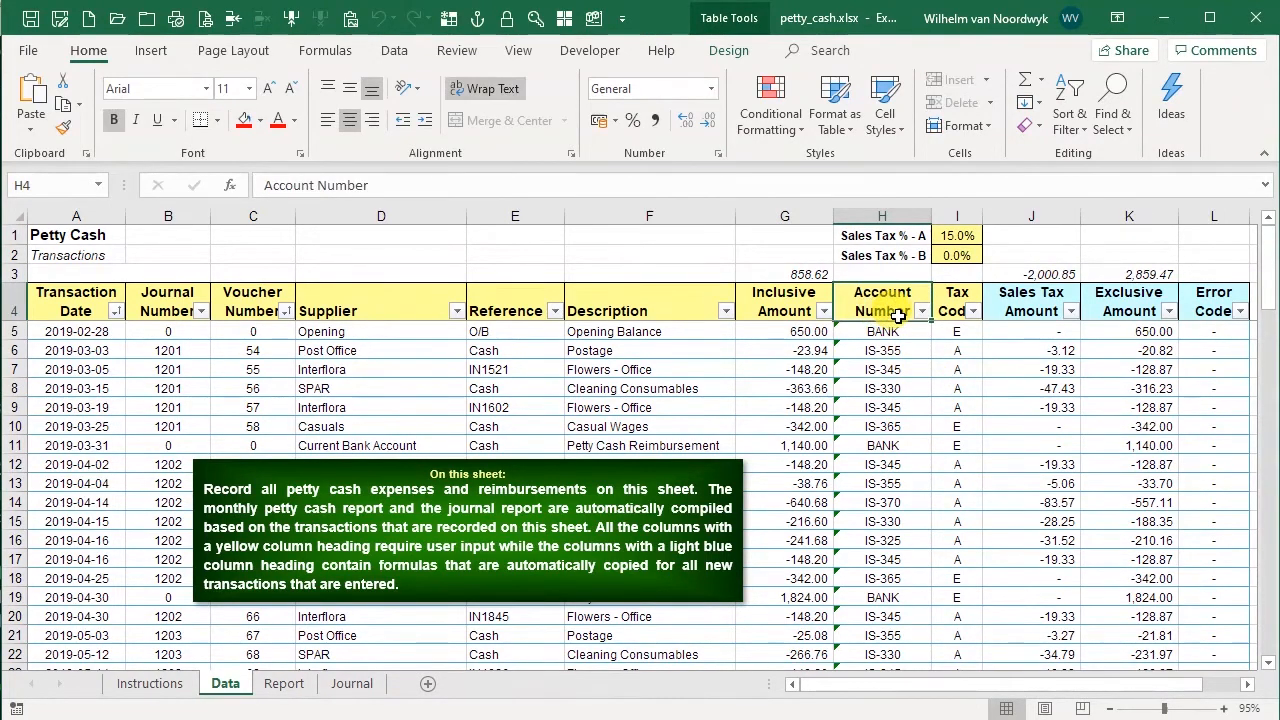
key(Down)
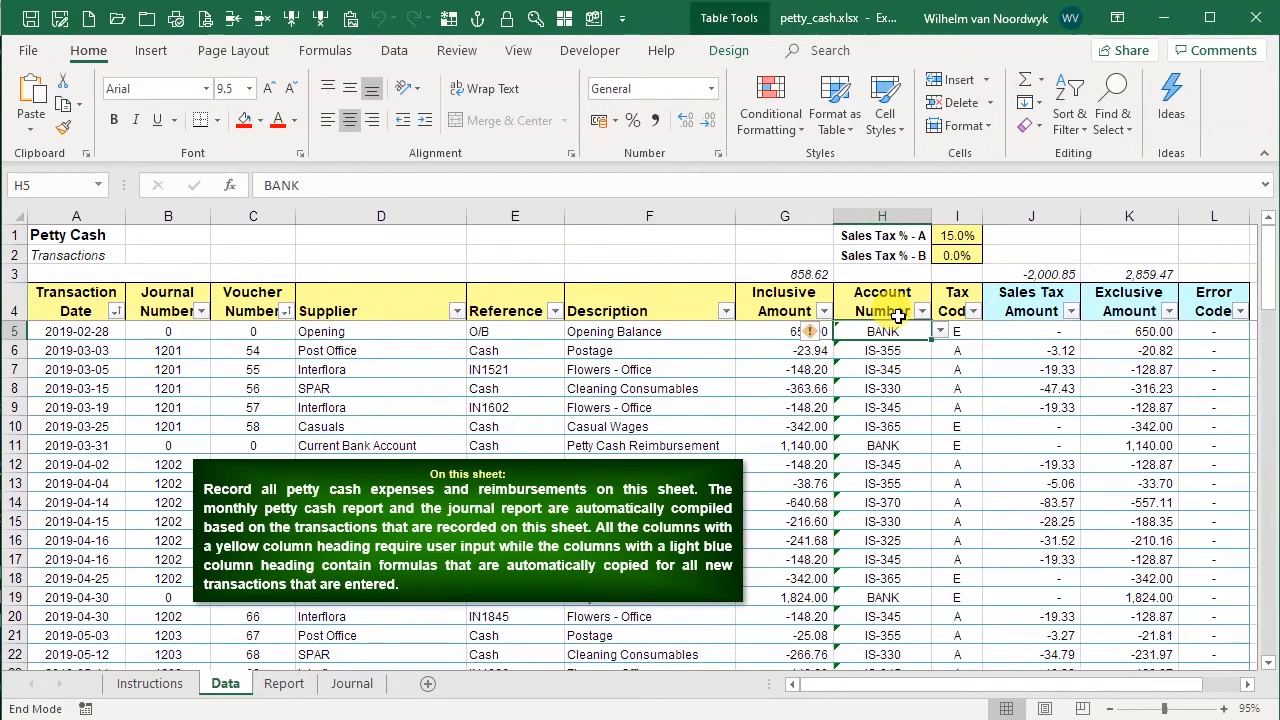
key(shift+Down)
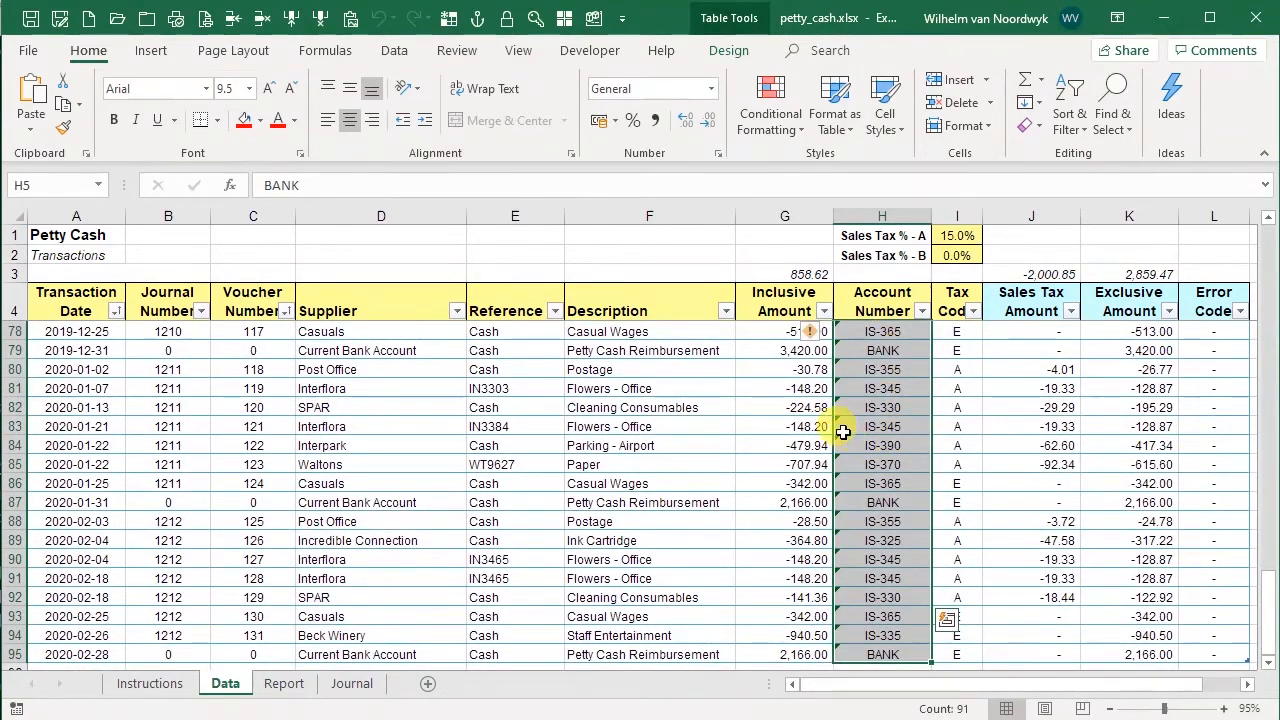
click(394, 50)
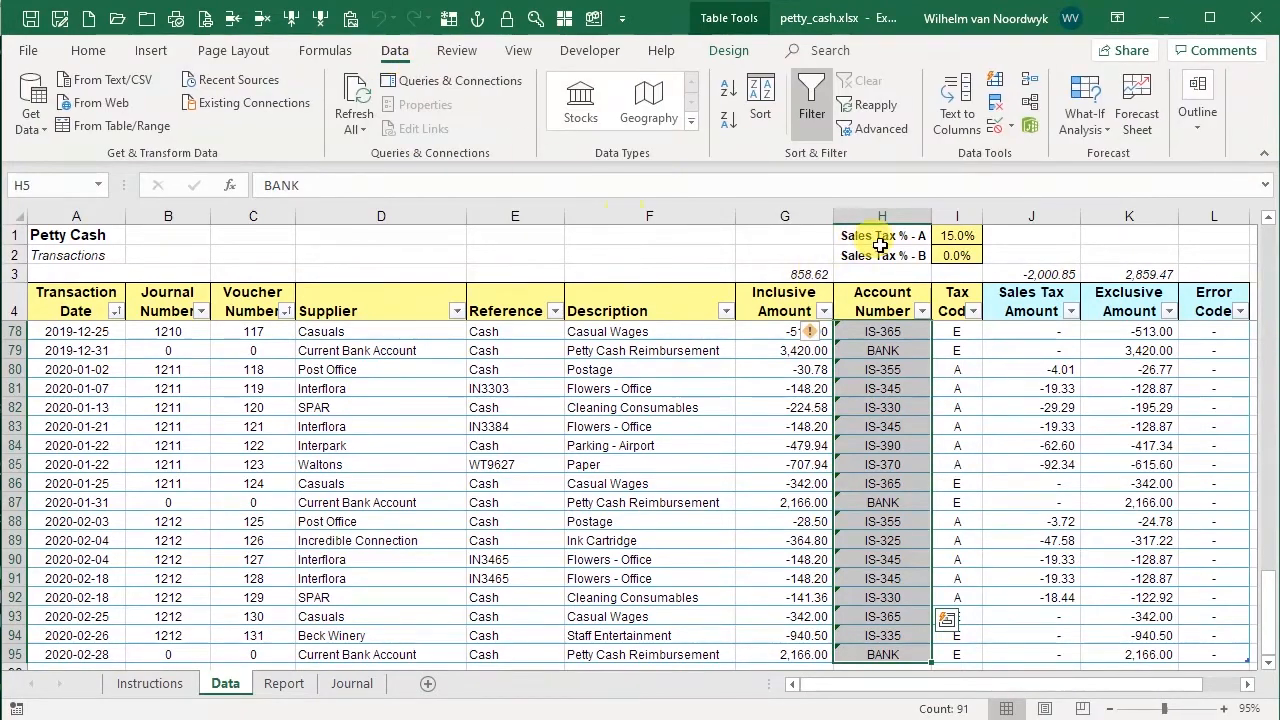
click(1003, 127)
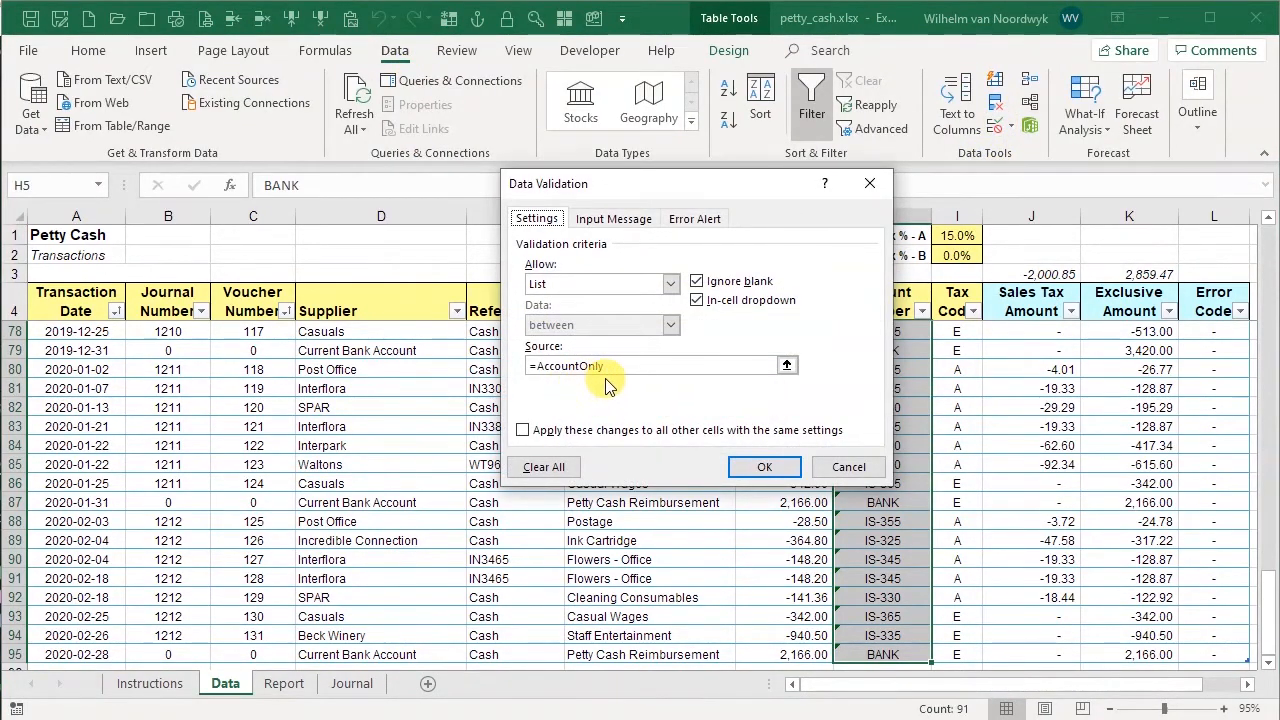
click(850, 469)
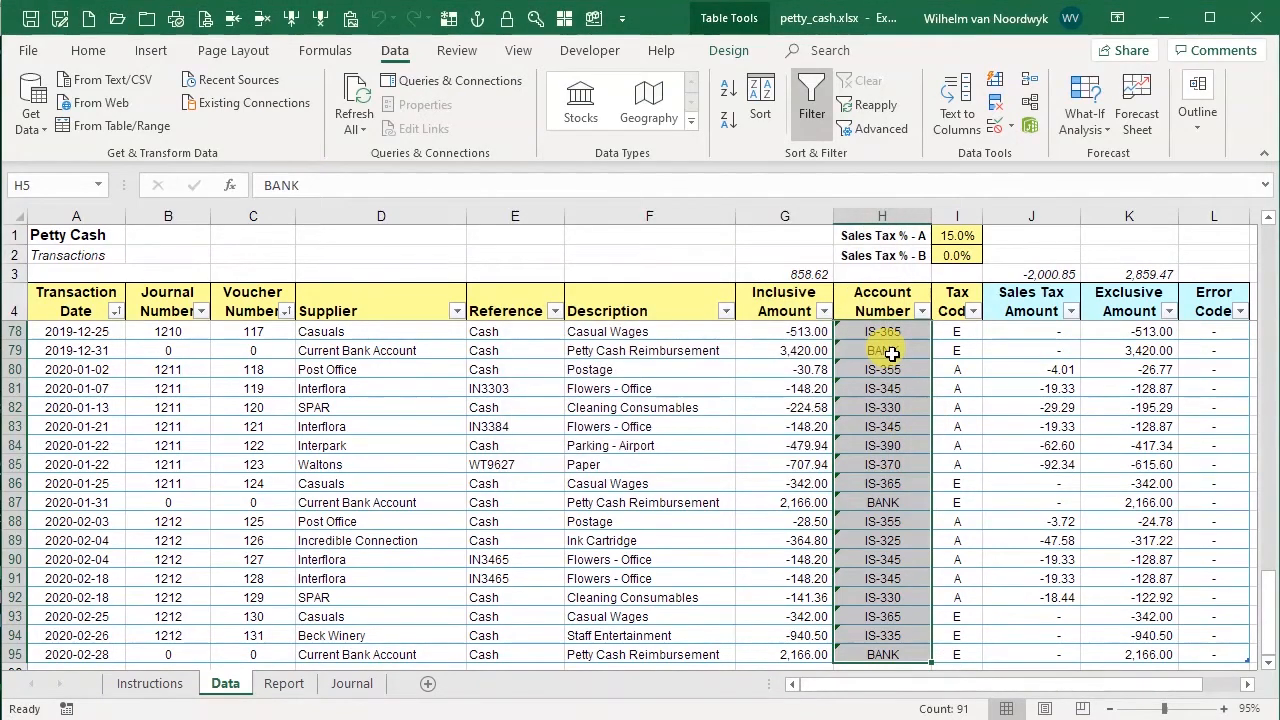
Edit the AccountOnly named range's OFFSET formula so its final width argument is 1, and close the Name Manager
click(334, 50)
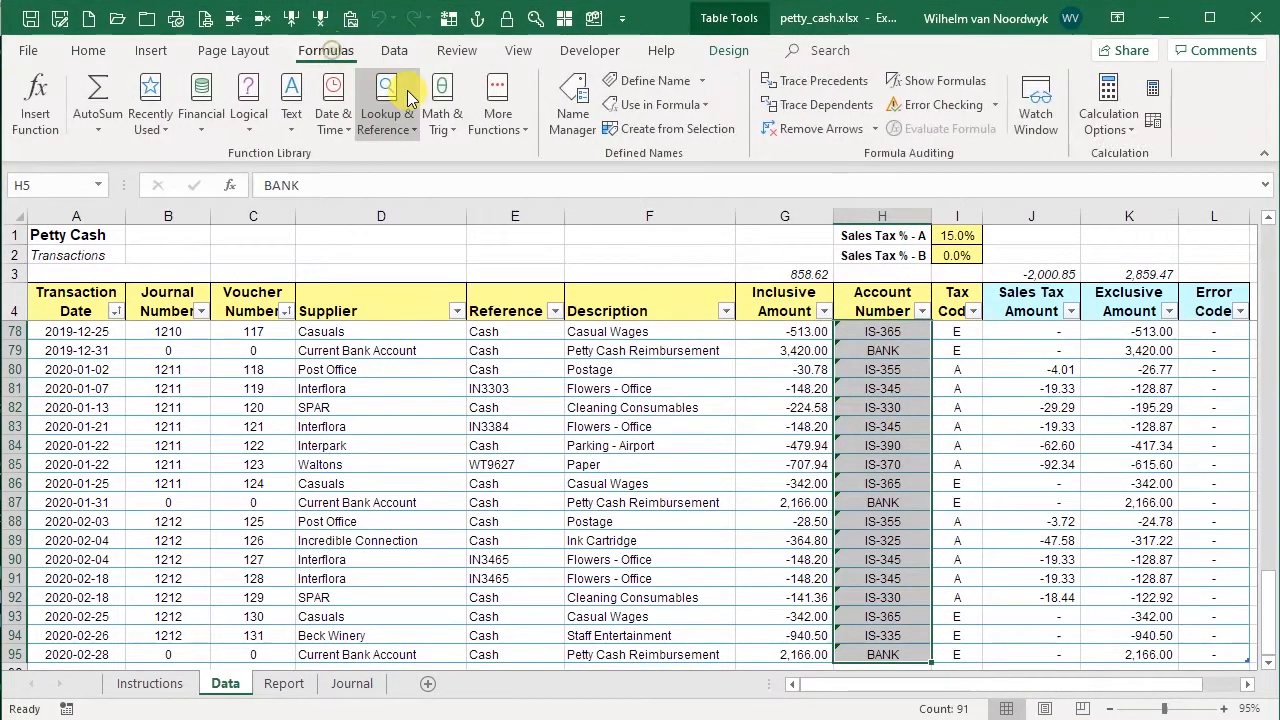
click(572, 105)
click(500, 244)
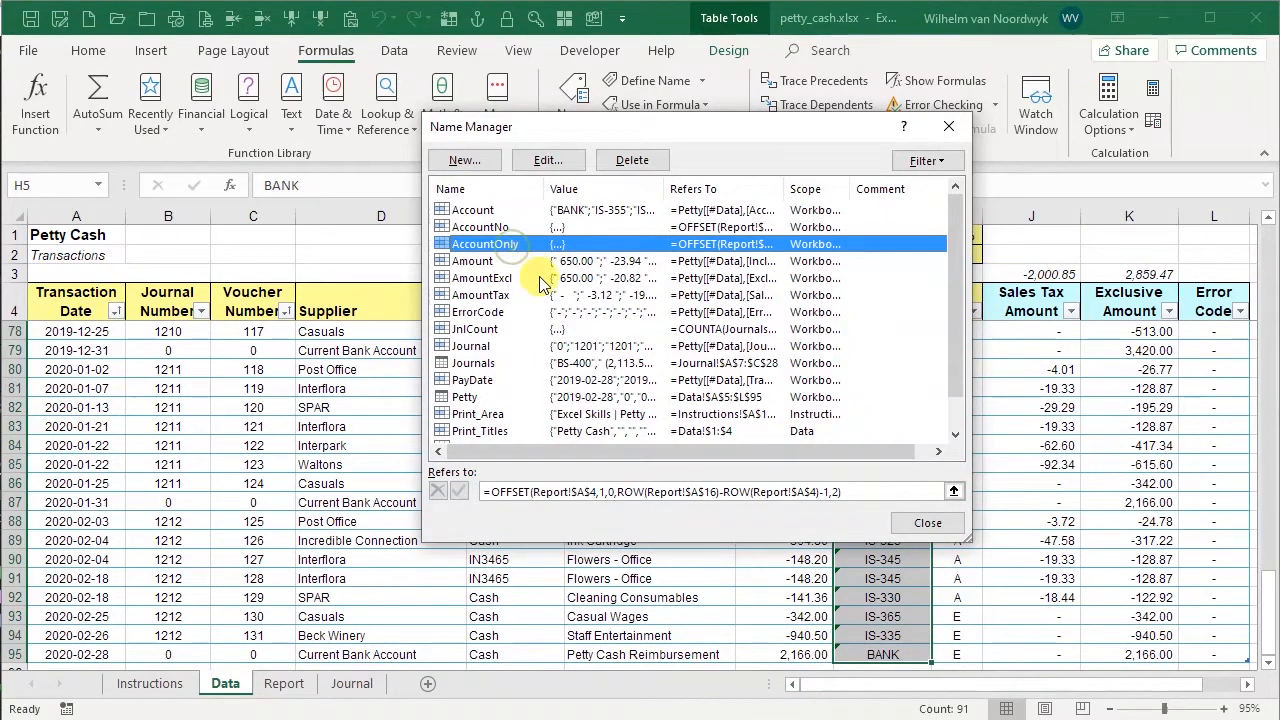
click(838, 490)
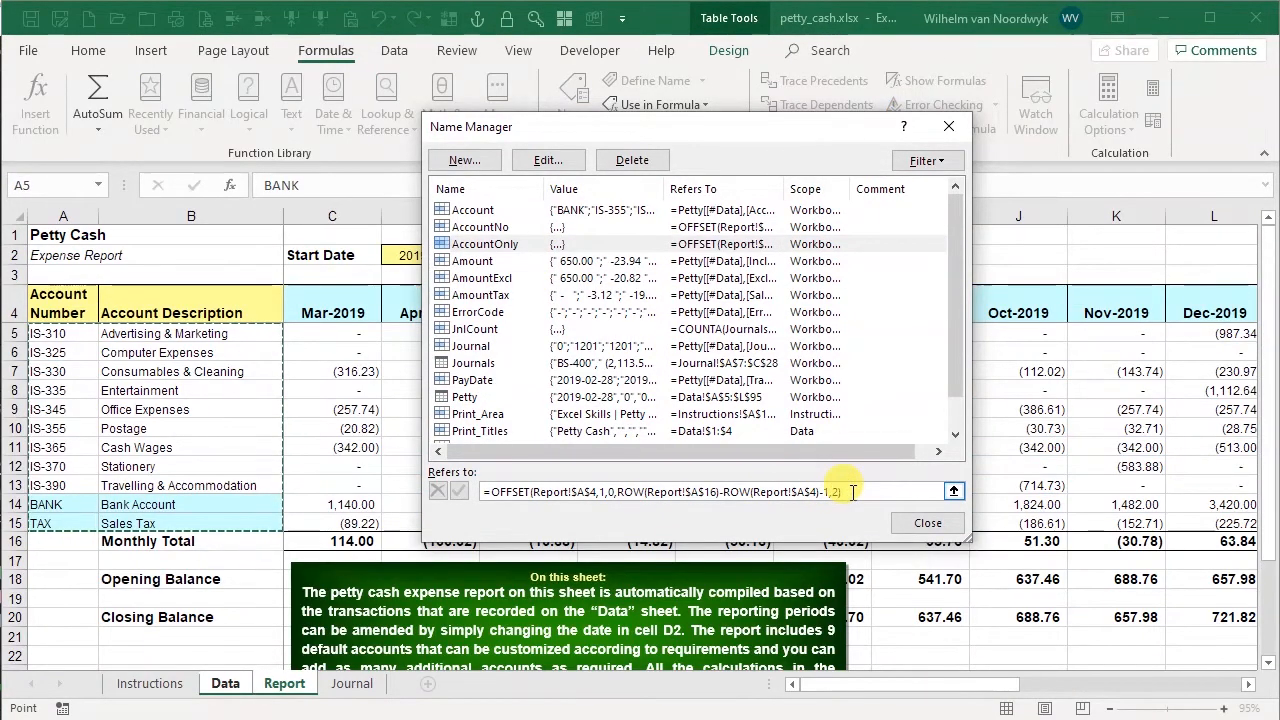
click(459, 491)
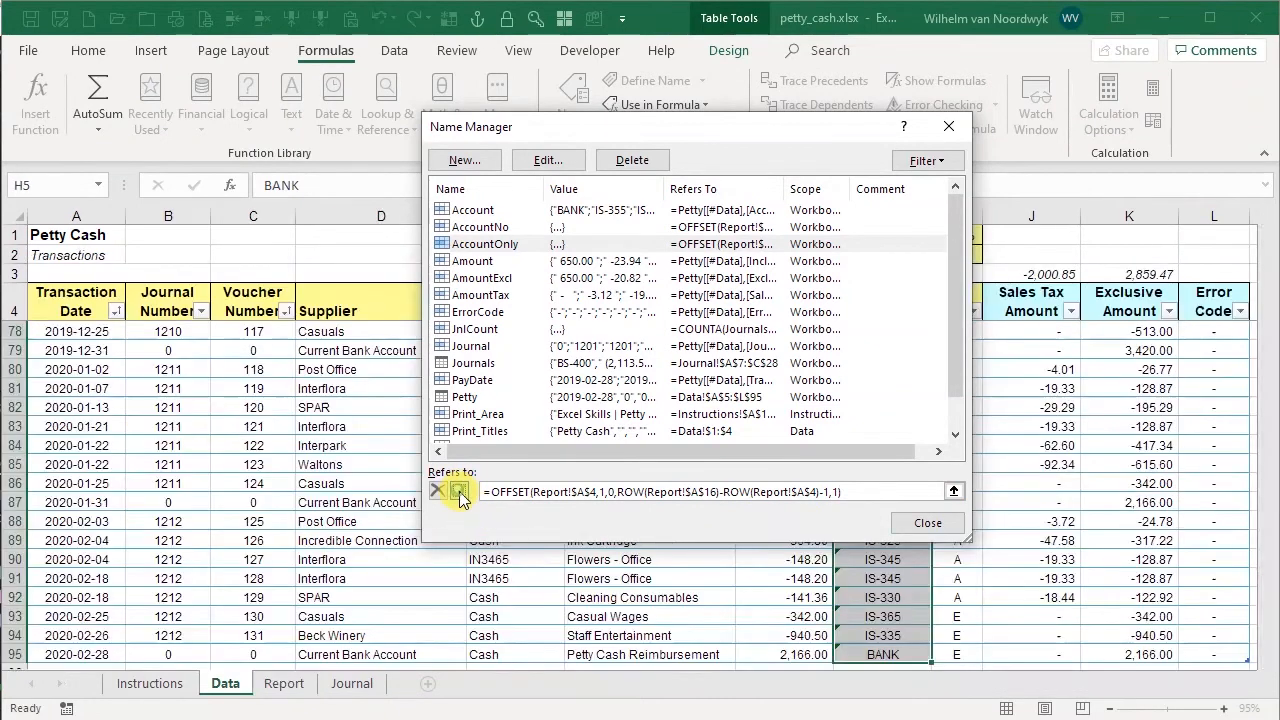
click(915, 523)
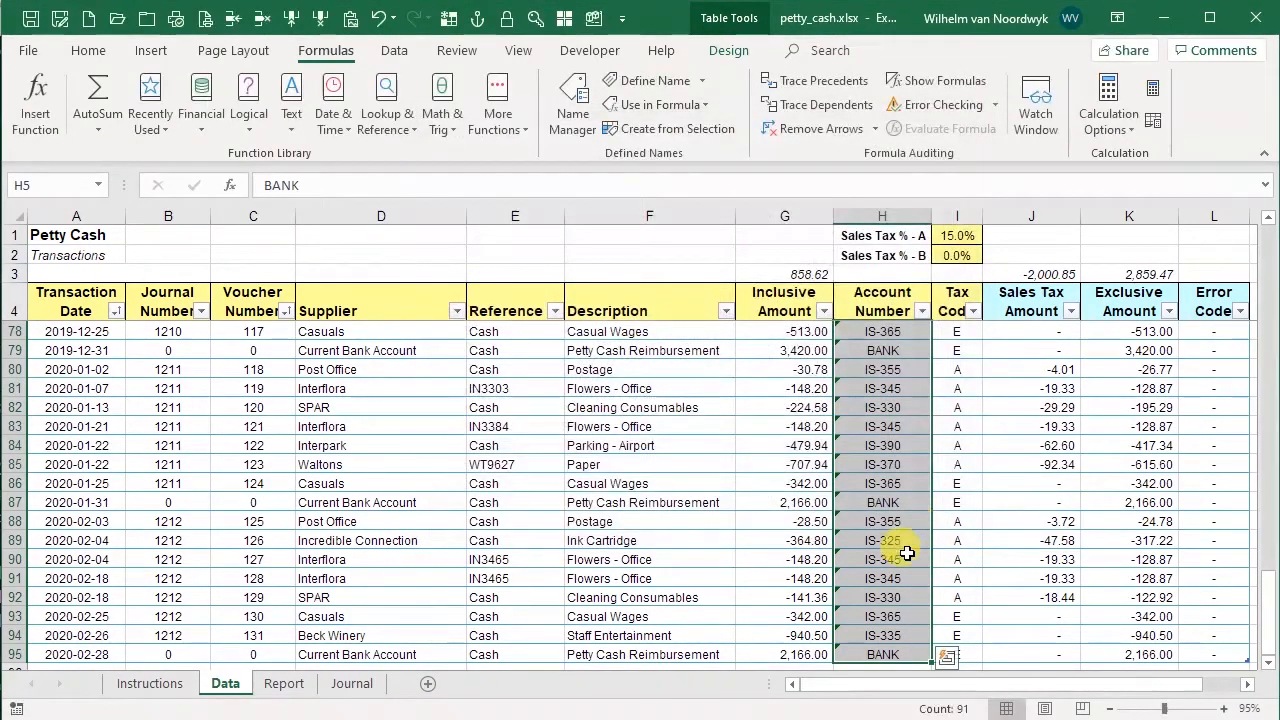
Open the Account Number drop-down in row 82 to check the updated list
click(883, 407)
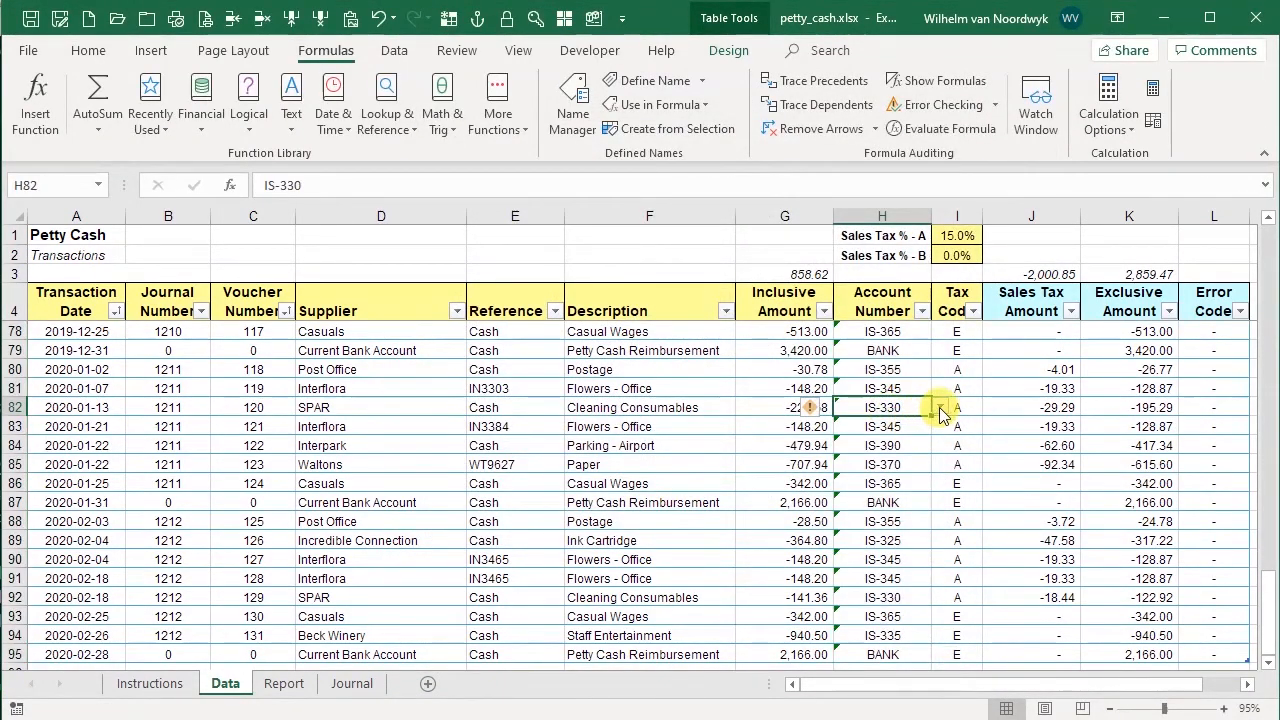
click(941, 407)
click(912, 422)
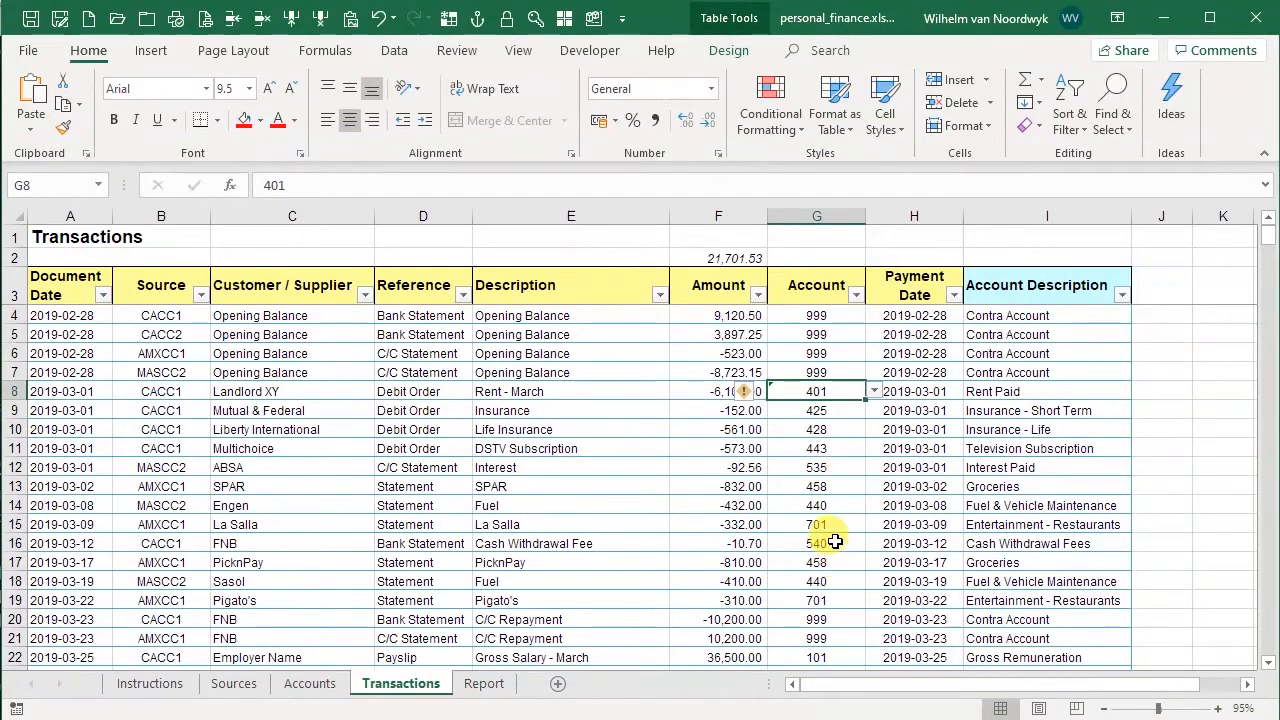
In the personal finance workbook, check the error indicator and Account drop-down for row 8
click(747, 394)
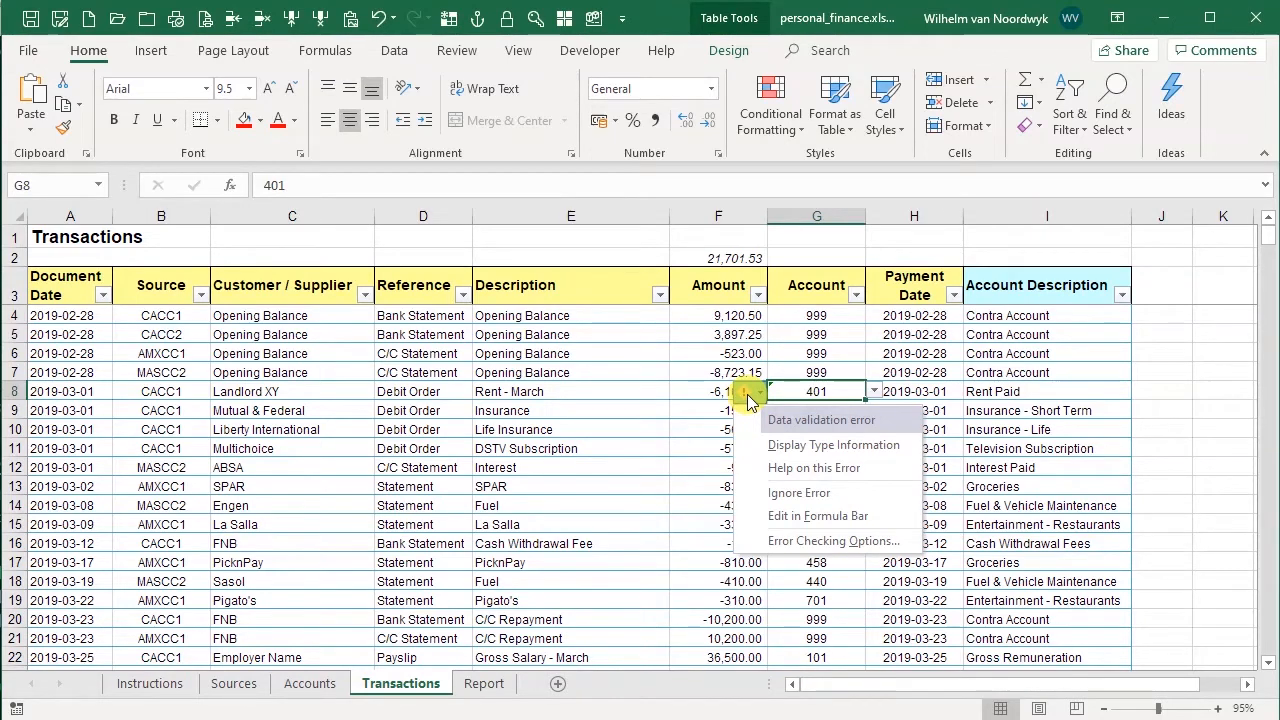
click(747, 394)
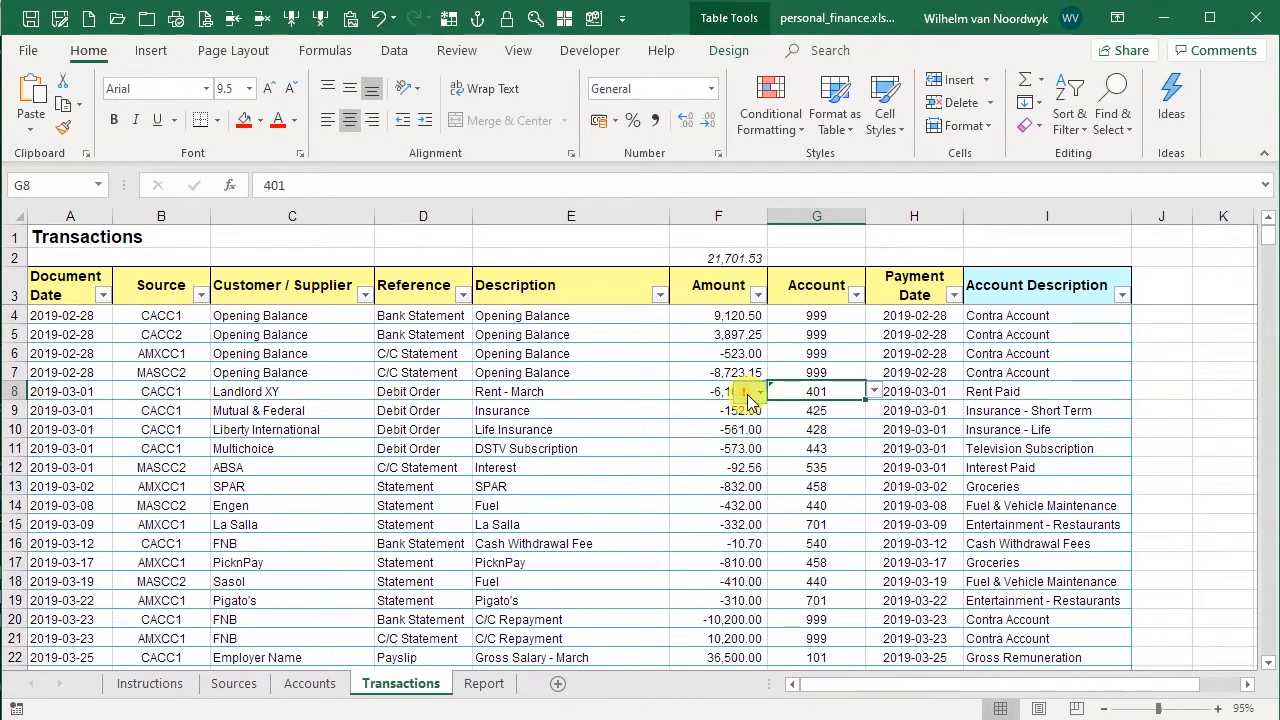
click(875, 392)
click(876, 392)
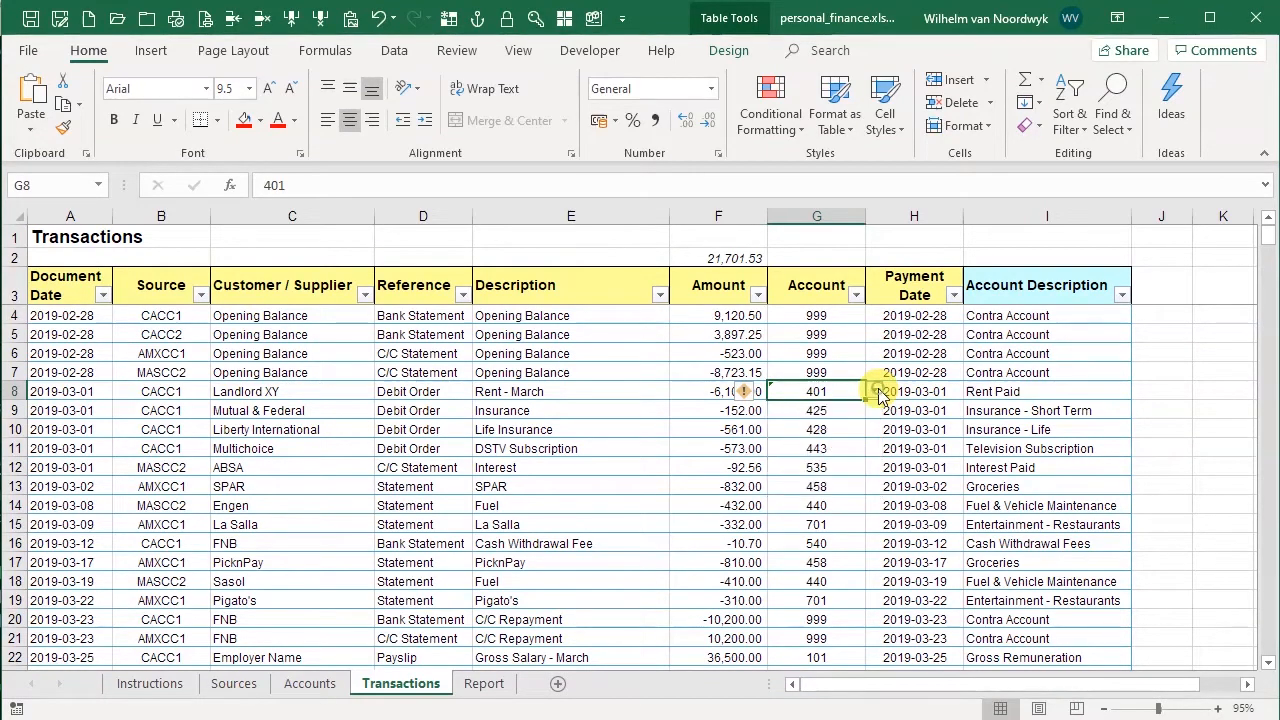
Inspect the data validation source of the whole Account column on the Transactions sheet
click(823, 282)
key(Down)
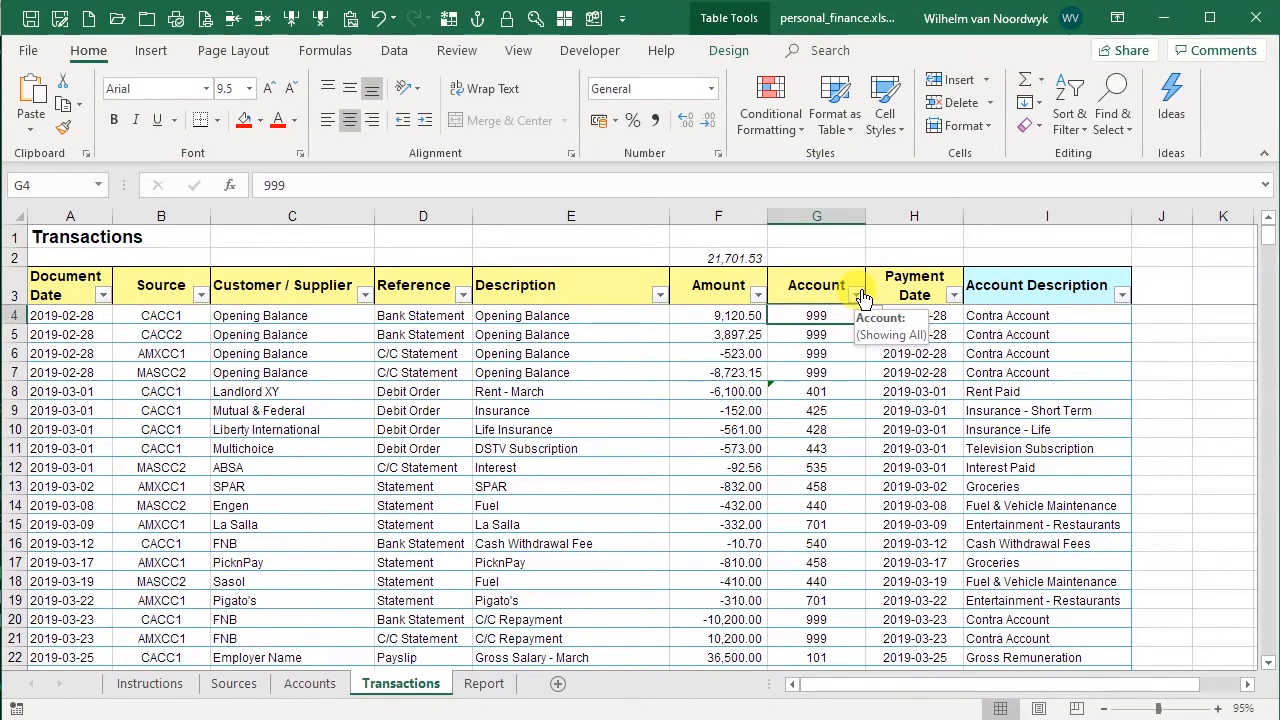
key(ctrl+shift+Down)
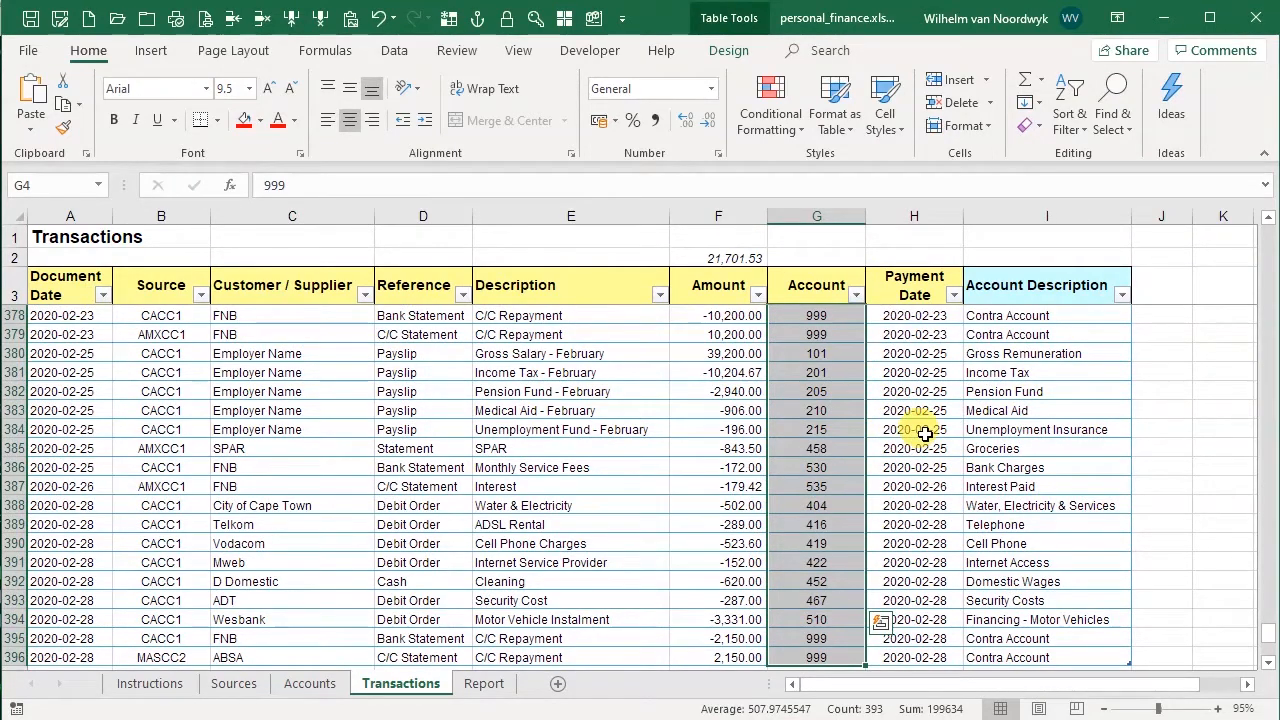
click(394, 52)
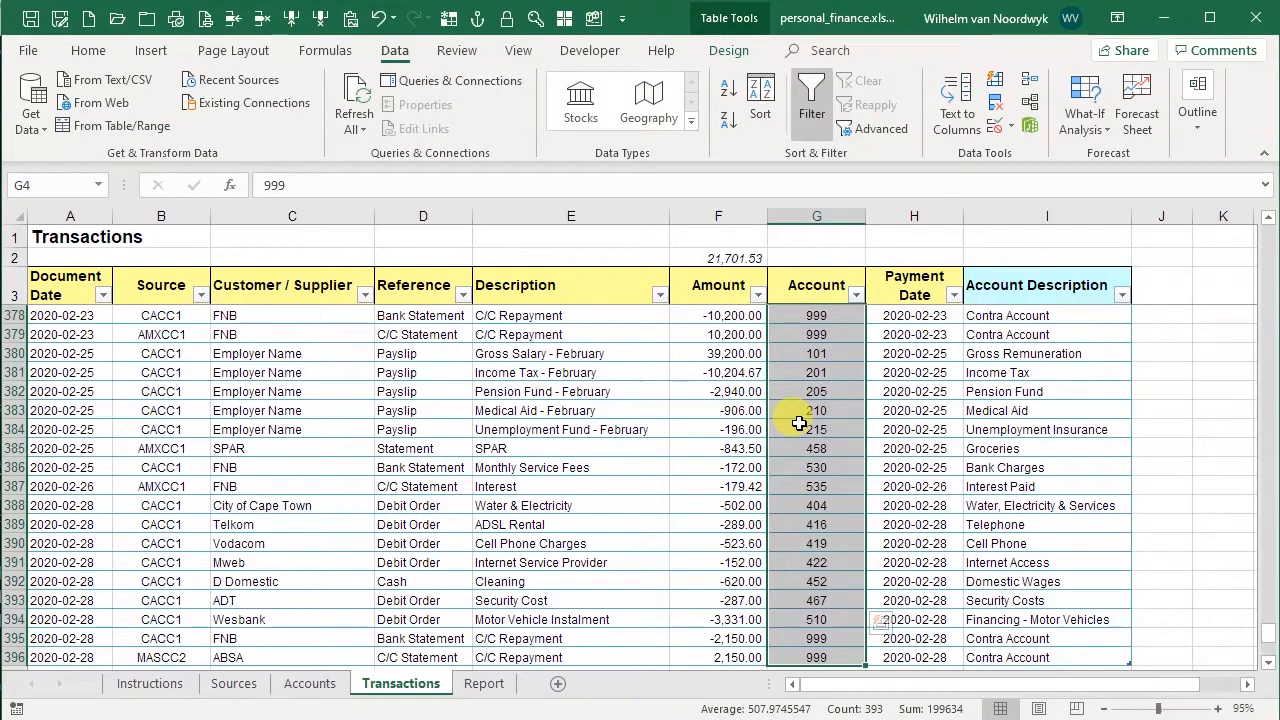
click(994, 128)
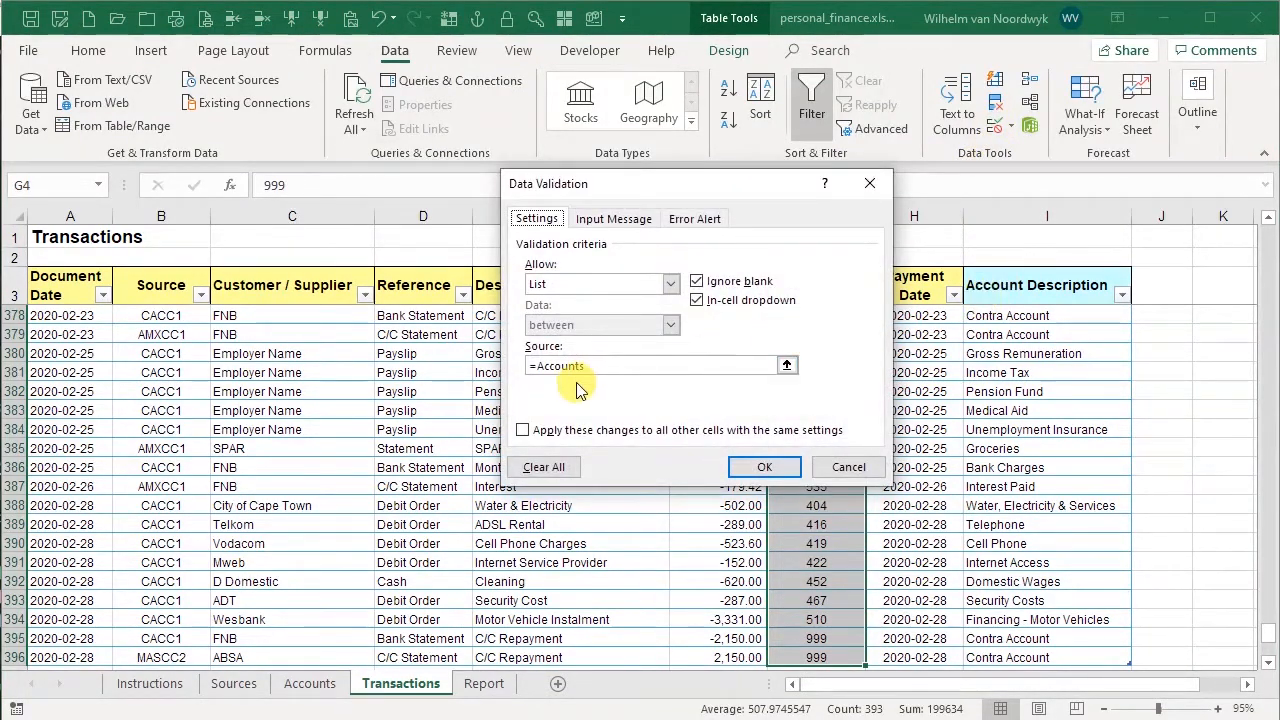
click(856, 470)
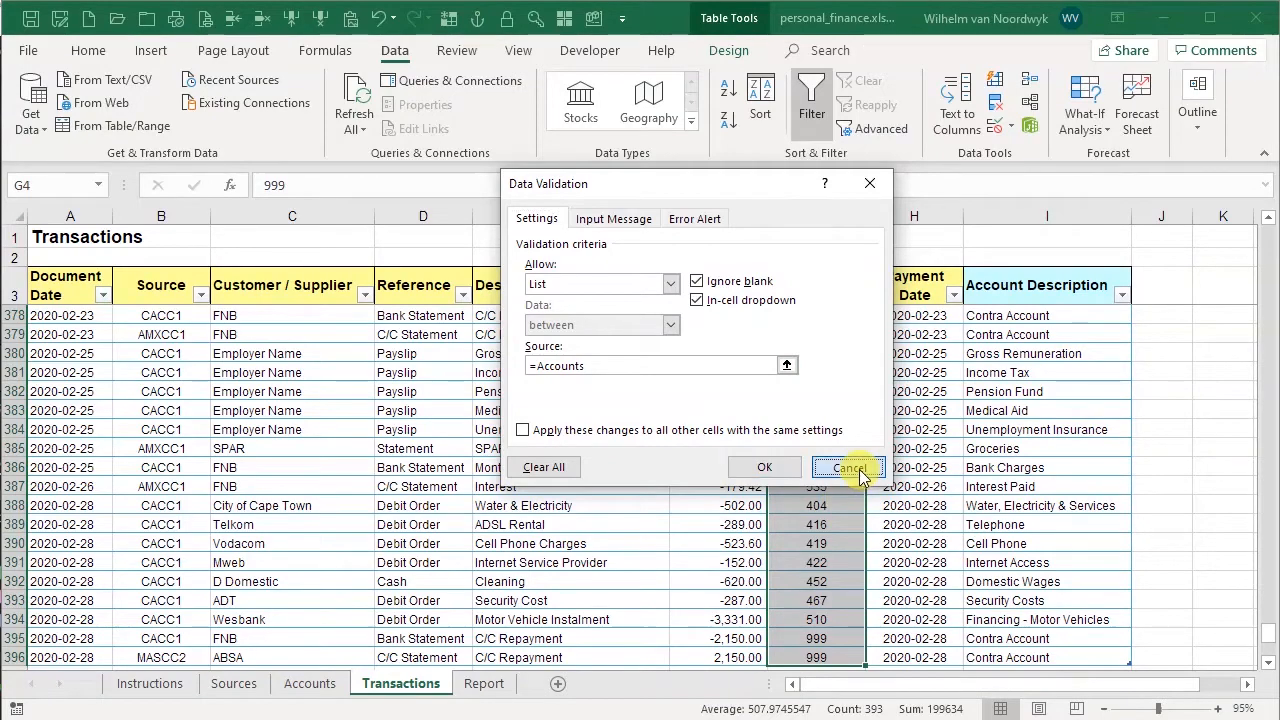
Compare the Accounts and AccNo named ranges in the Name Manager
click(306, 58)
click(572, 100)
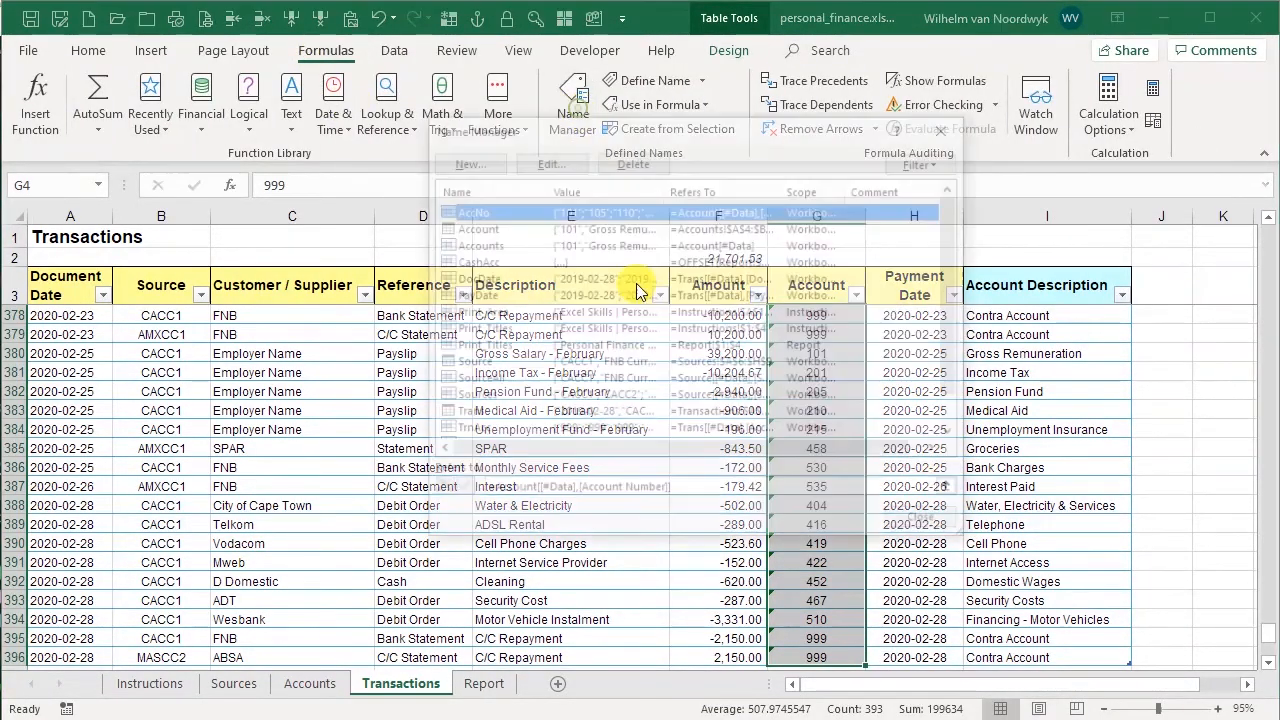
click(492, 244)
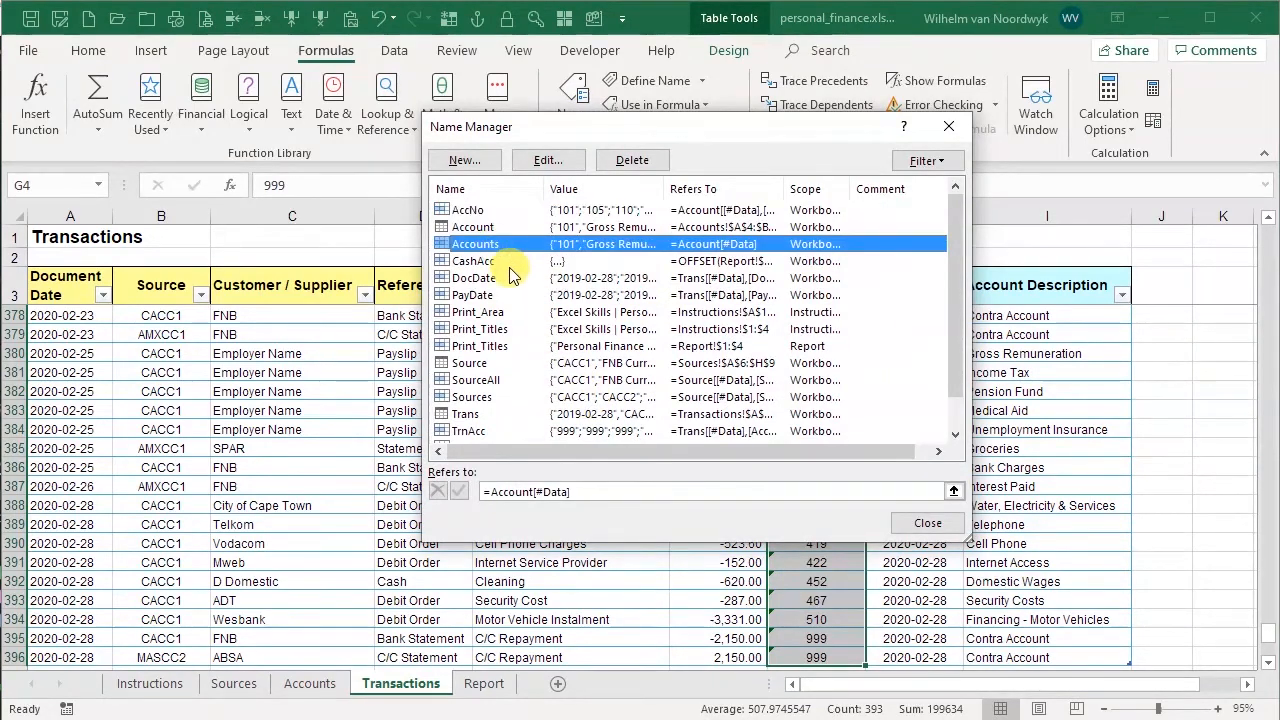
click(463, 209)
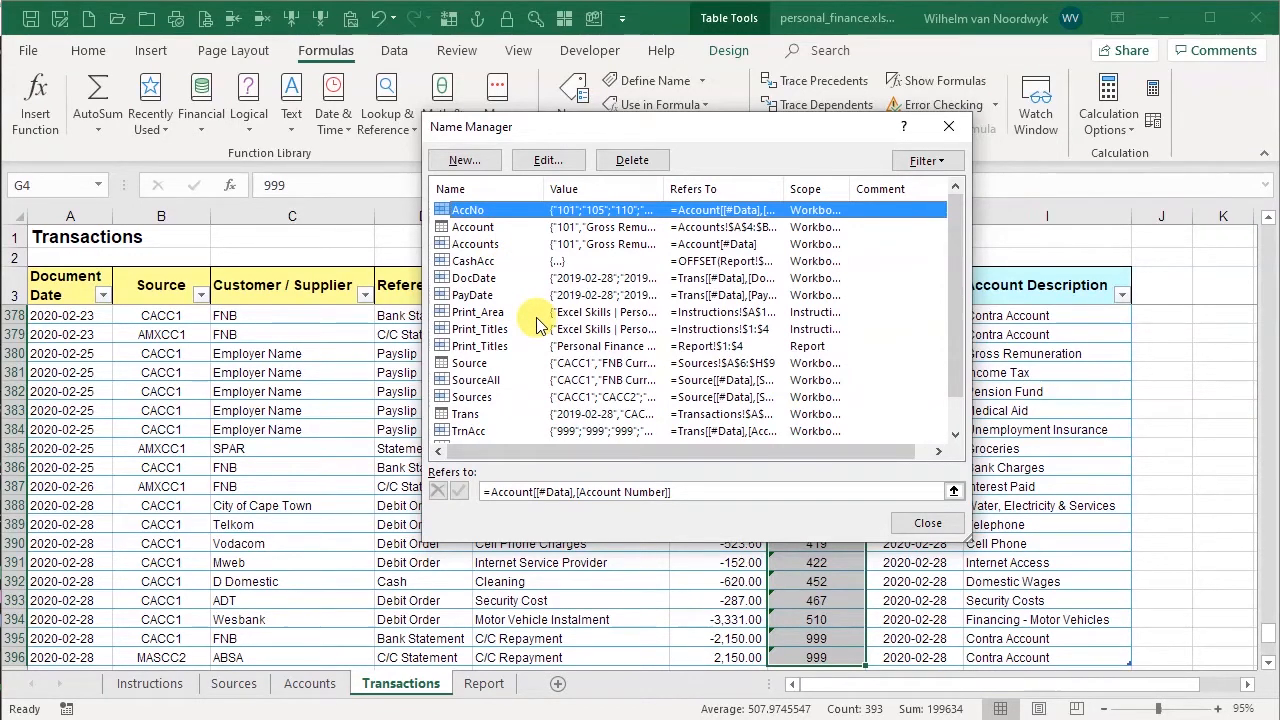
click(484, 244)
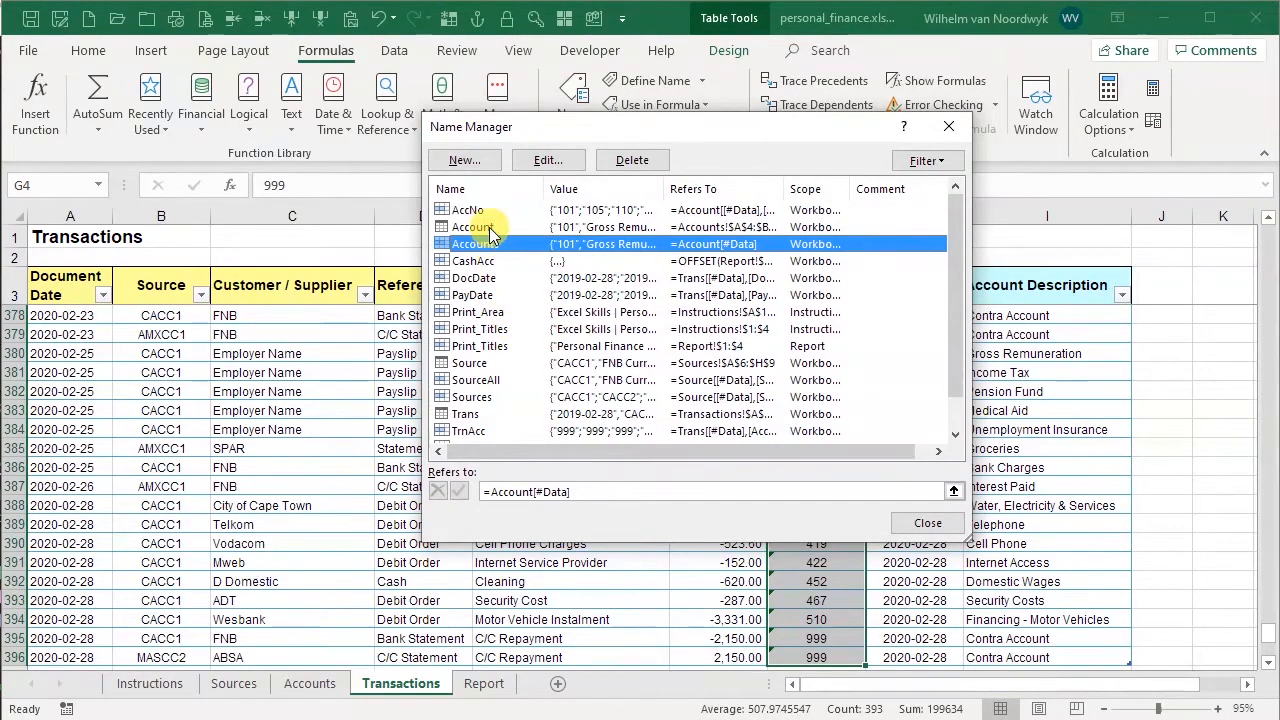
click(479, 209)
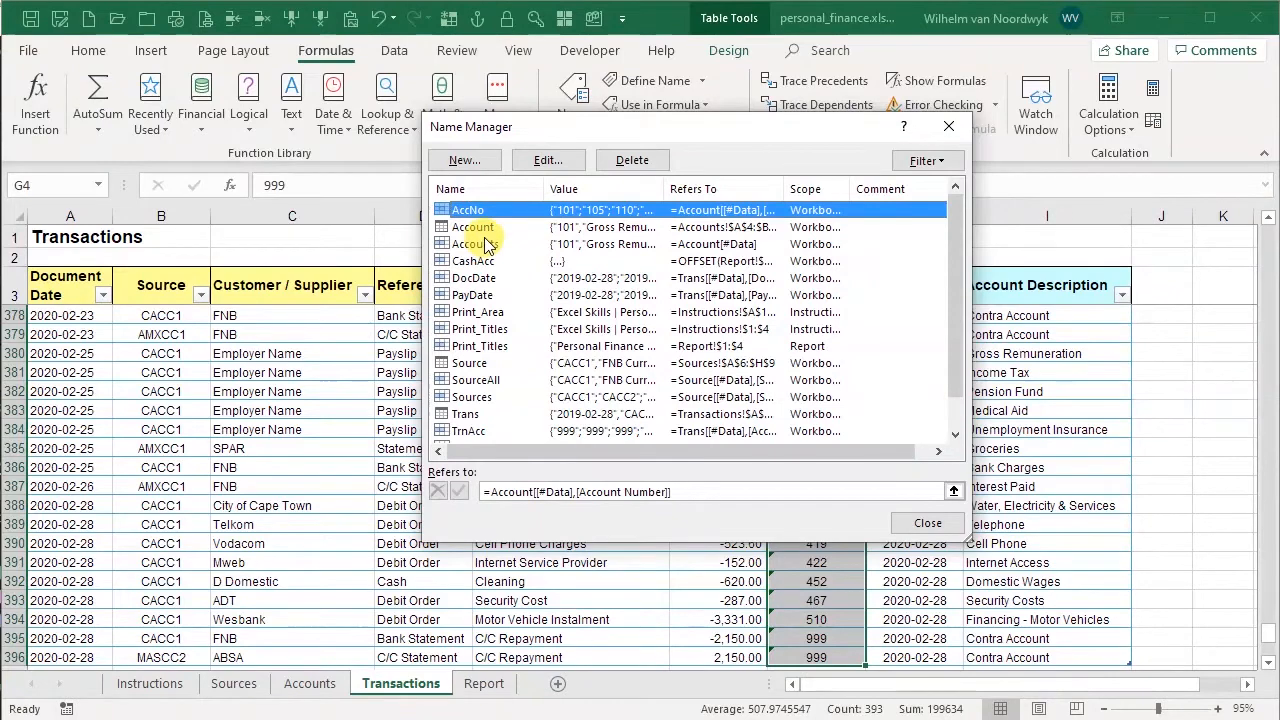
click(928, 525)
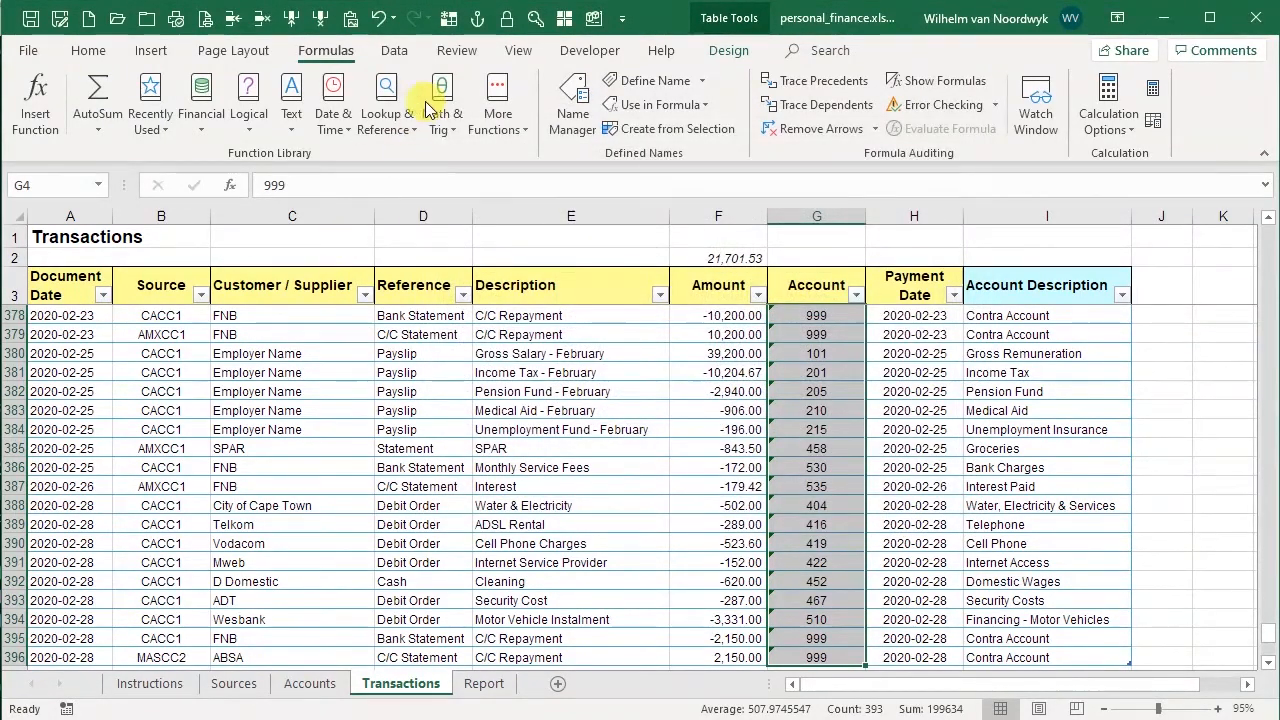
Change the Account column's data validation source to =AccNo
click(400, 50)
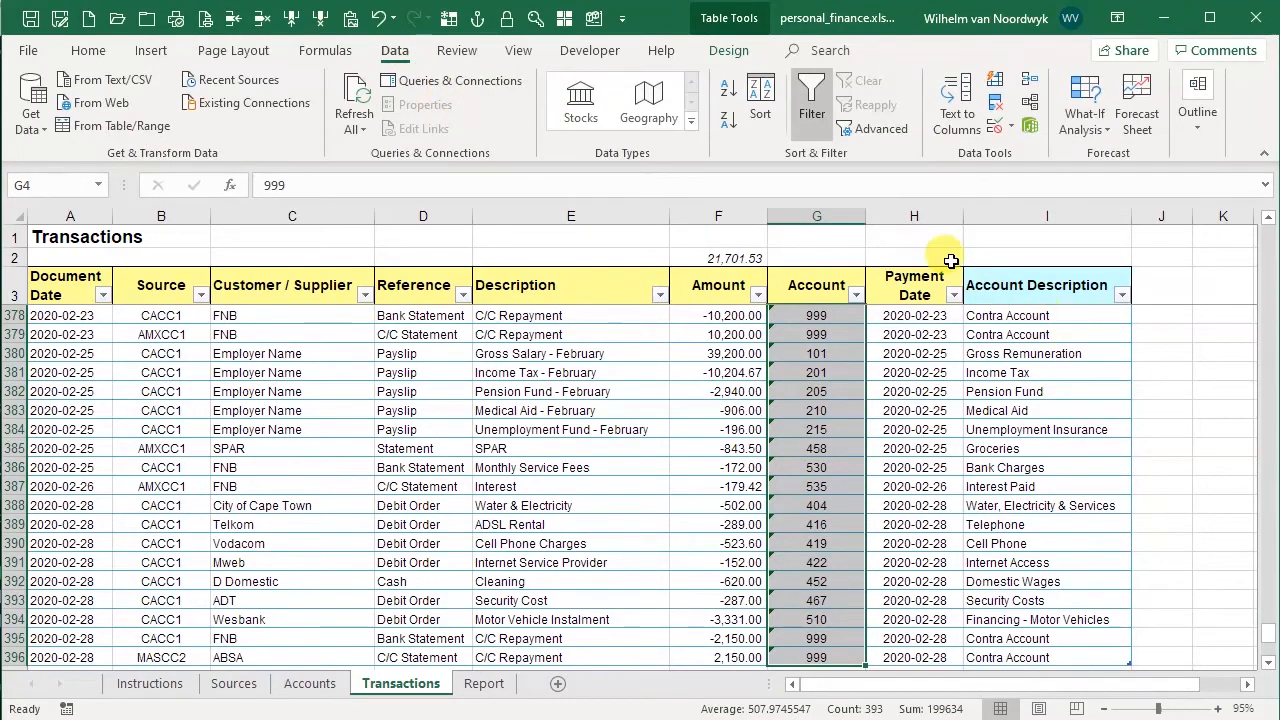
click(995, 126)
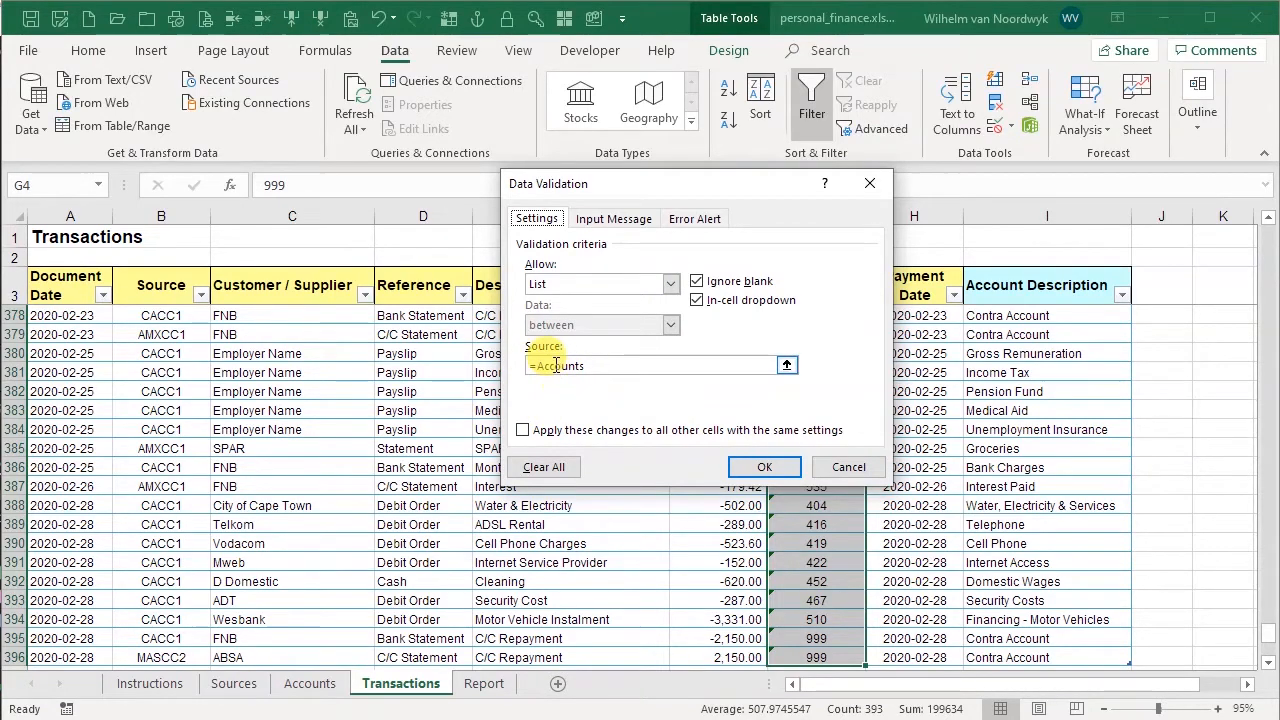
double_click(608, 365)
text(AccNo)
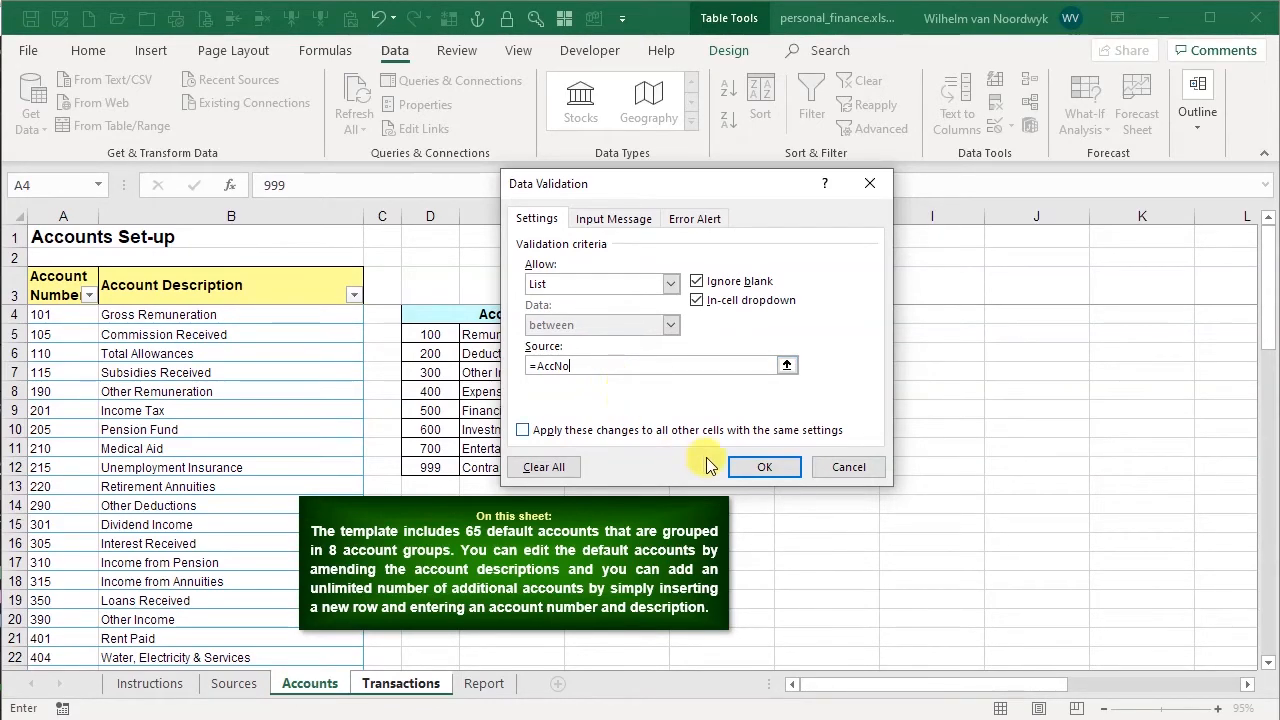
click(775, 473)
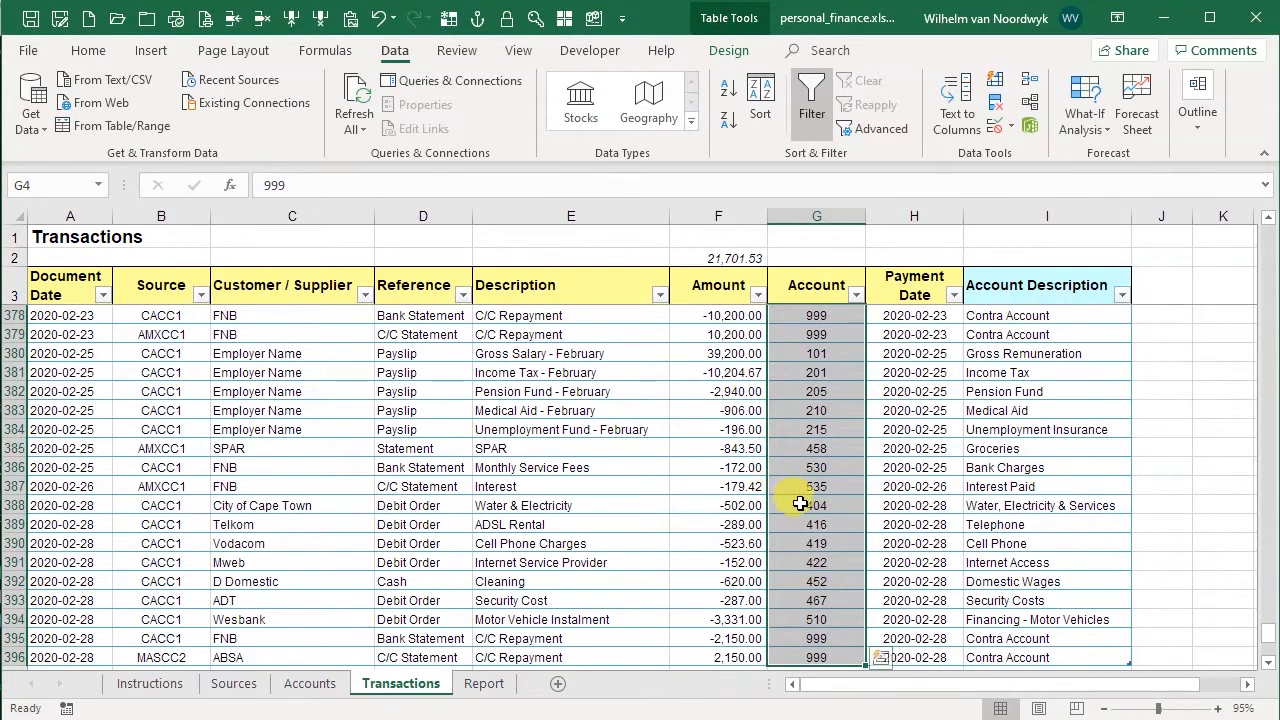
Open the Account drop-down in row 382 to check the updated list
click(833, 398)
click(875, 392)
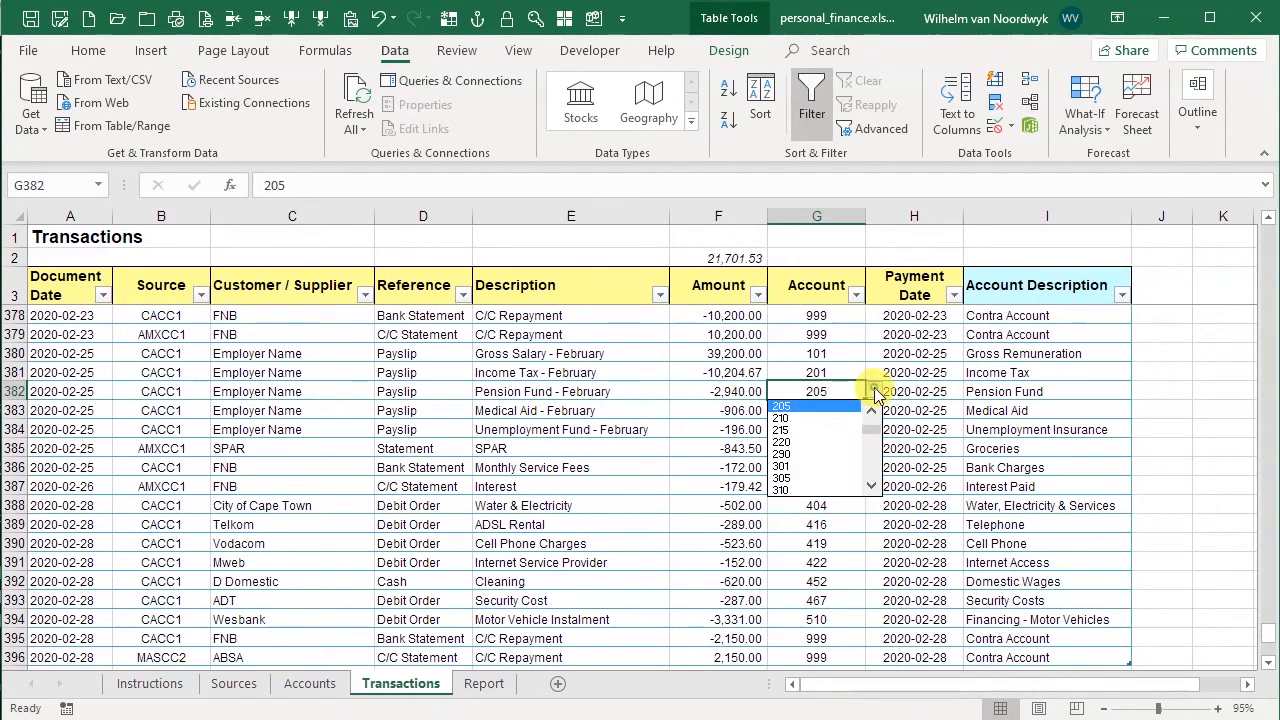
click(838, 407)
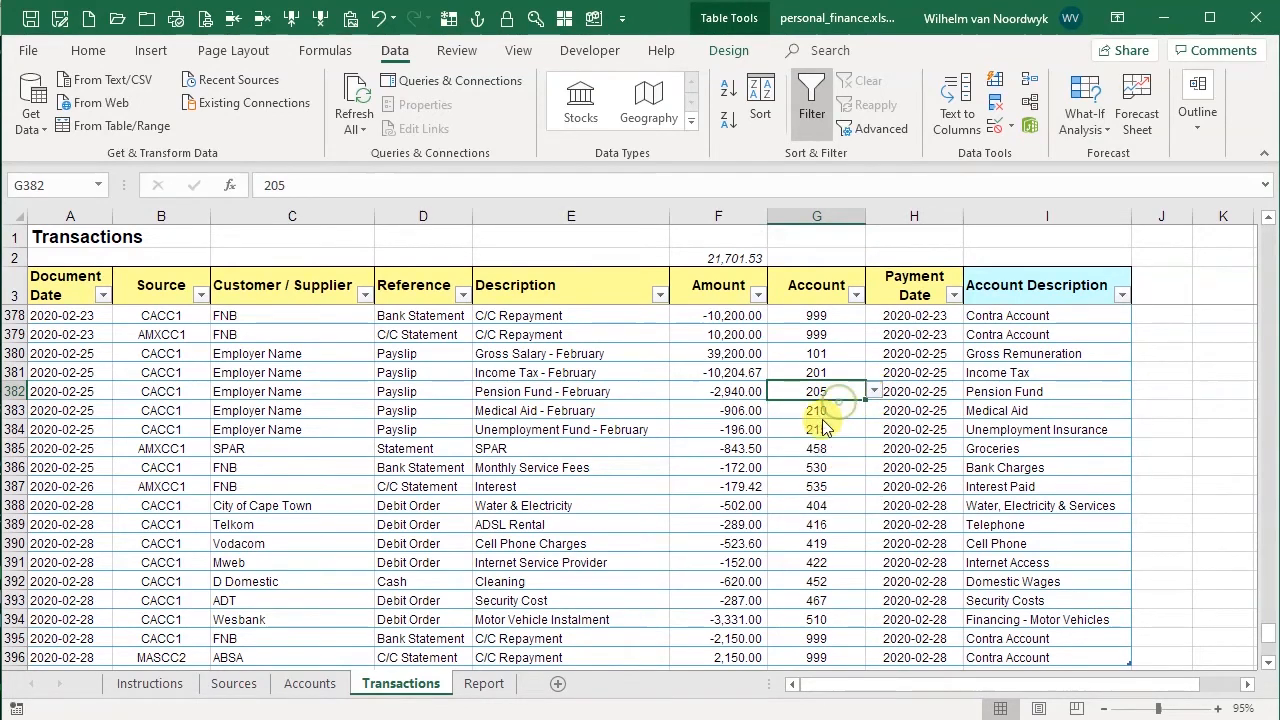